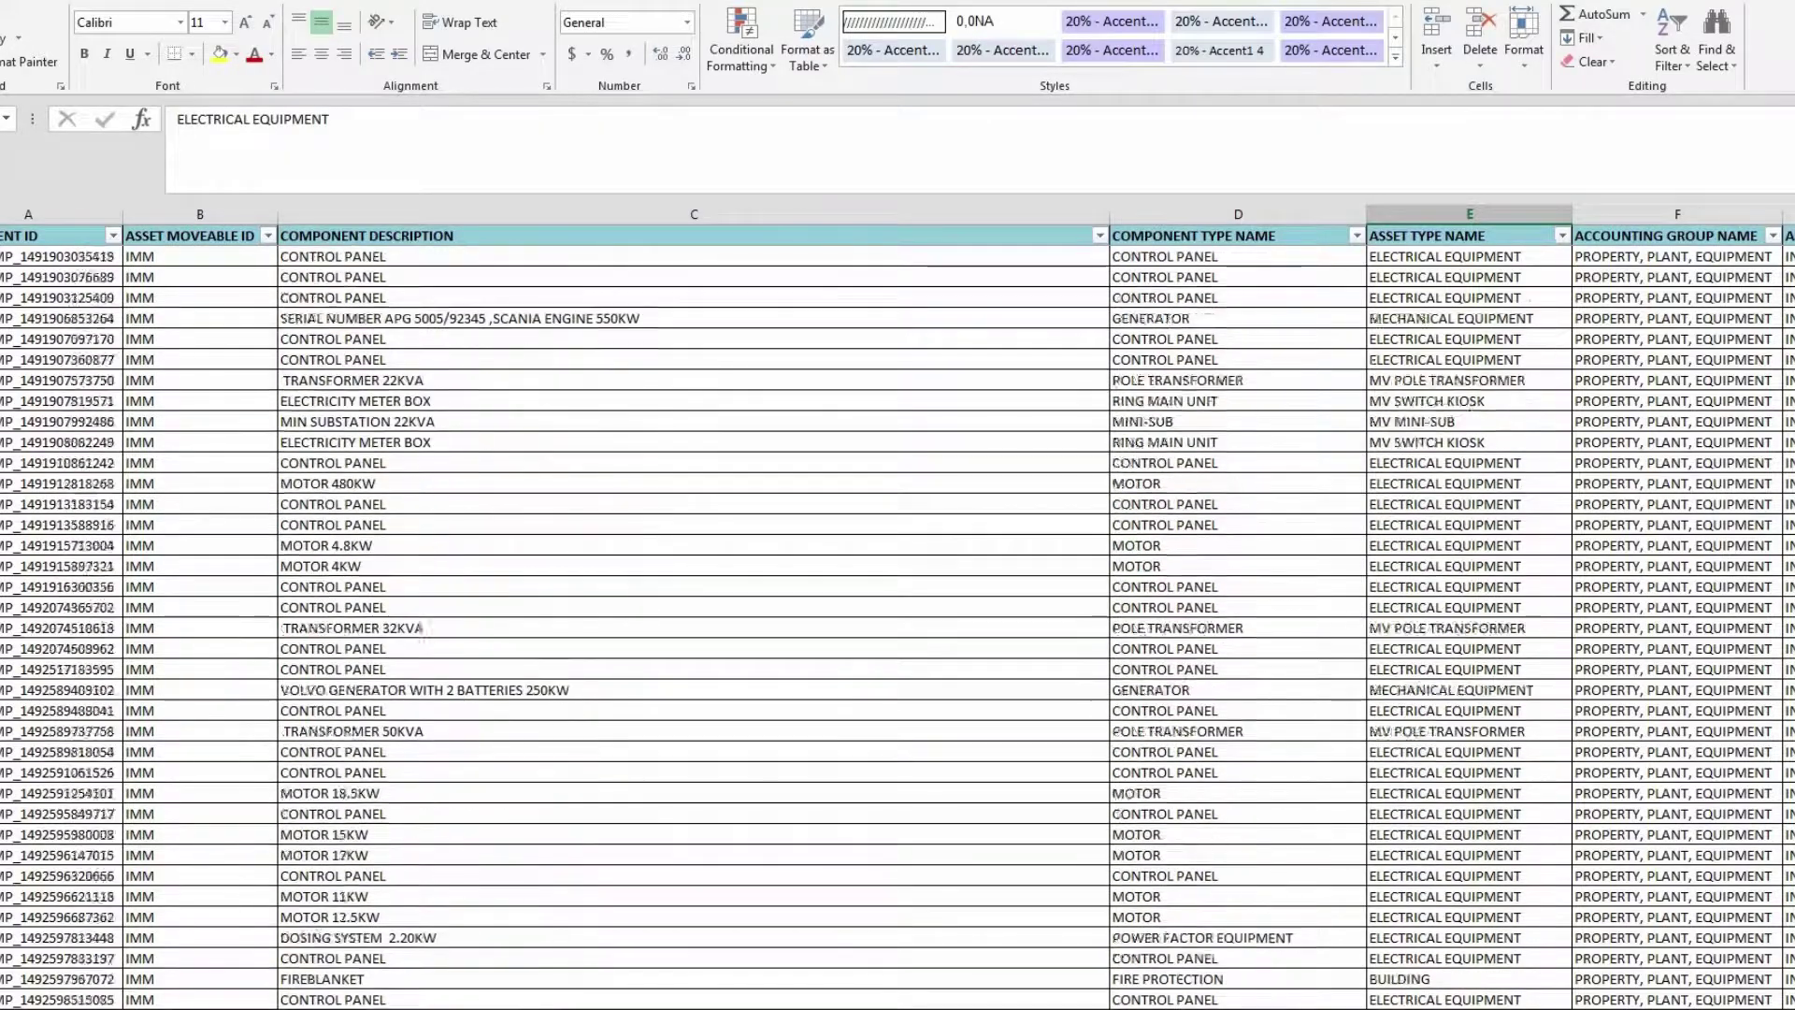
scroll(897, 618, "down", 2)
scroll(897, 617, "down", 3)
scroll(898, 617, "down", 2)
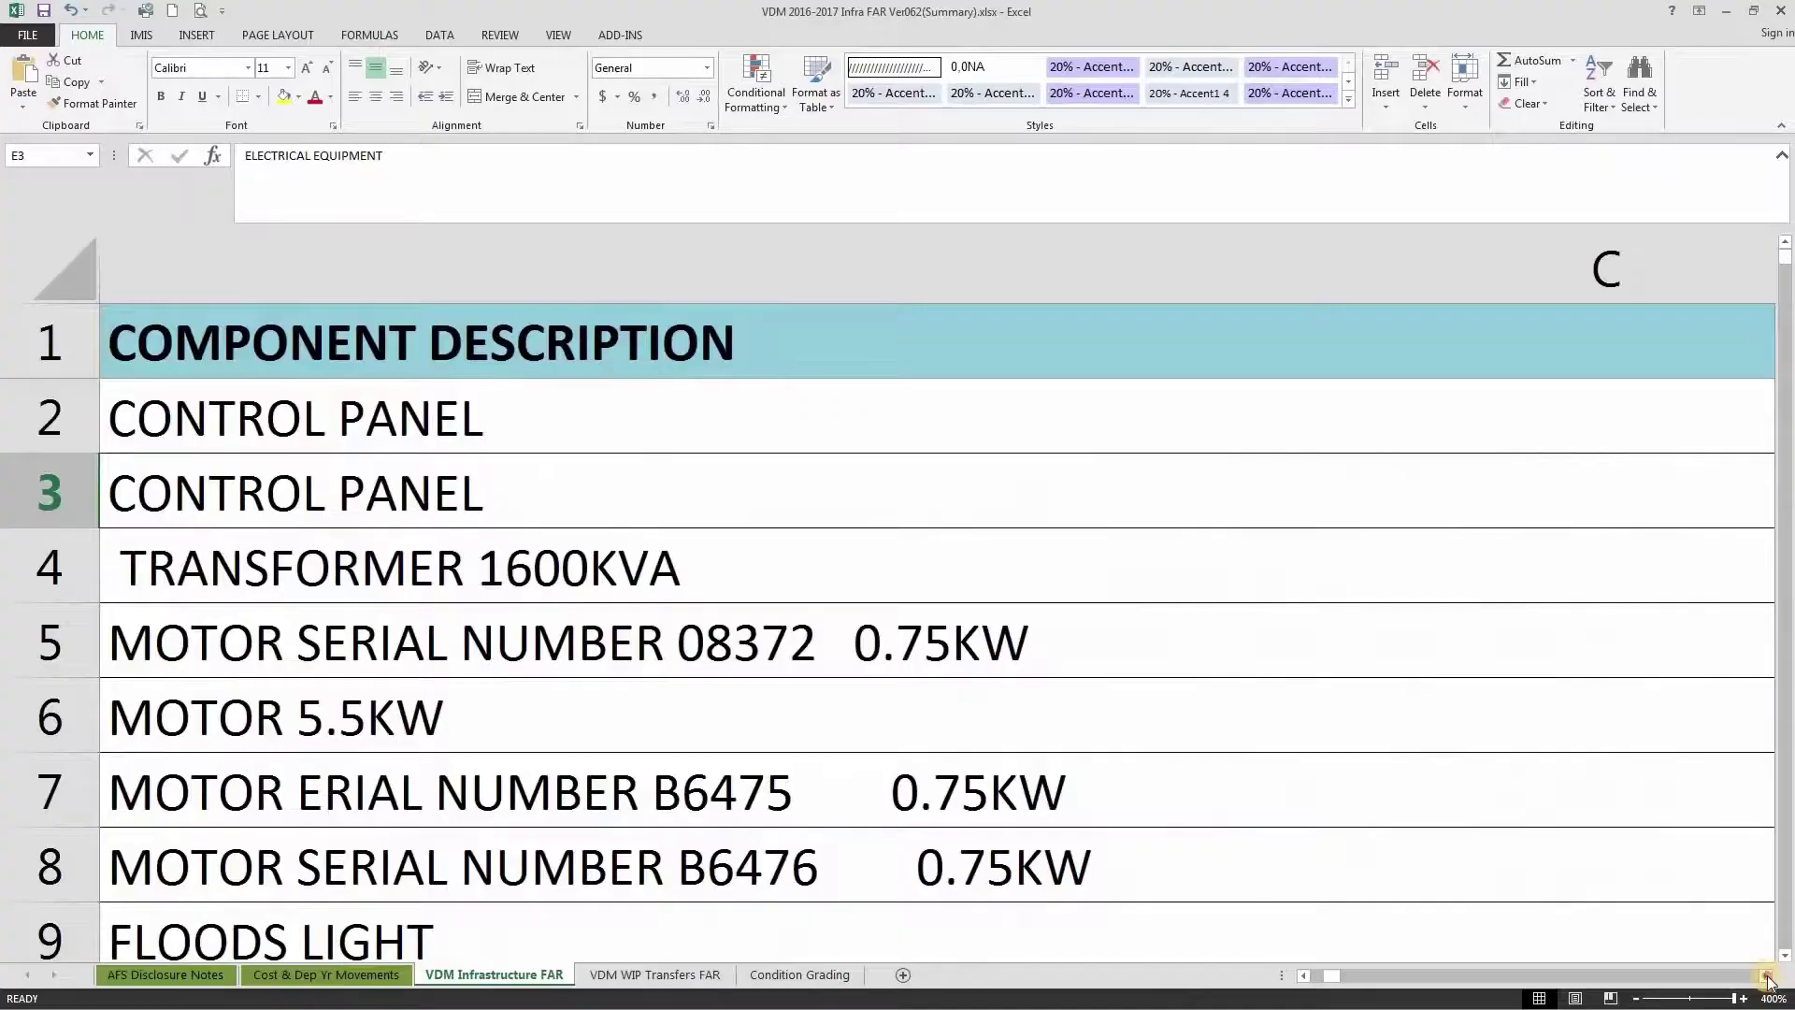
Open the Inventory Details for pump station AA10017PS and view its condition assessment.
left_click(1764, 976)
left_click(1764, 976)
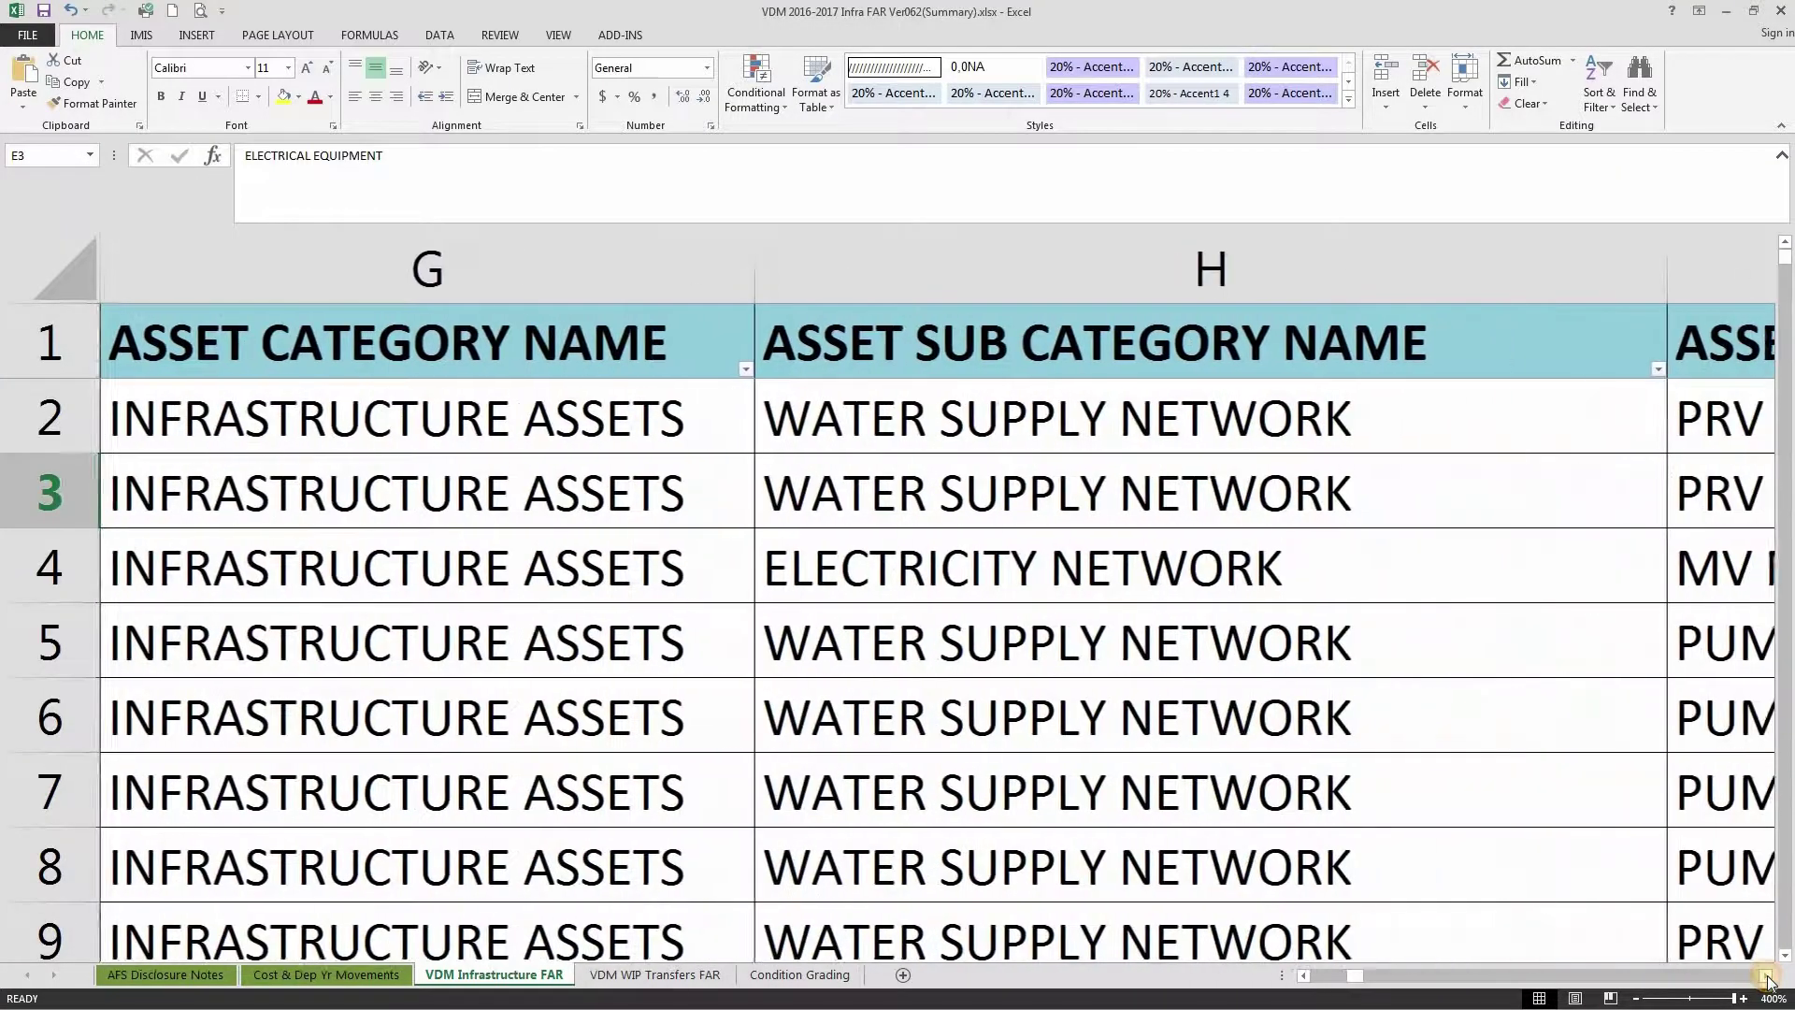
left_click(1764, 976)
left_click(1764, 975)
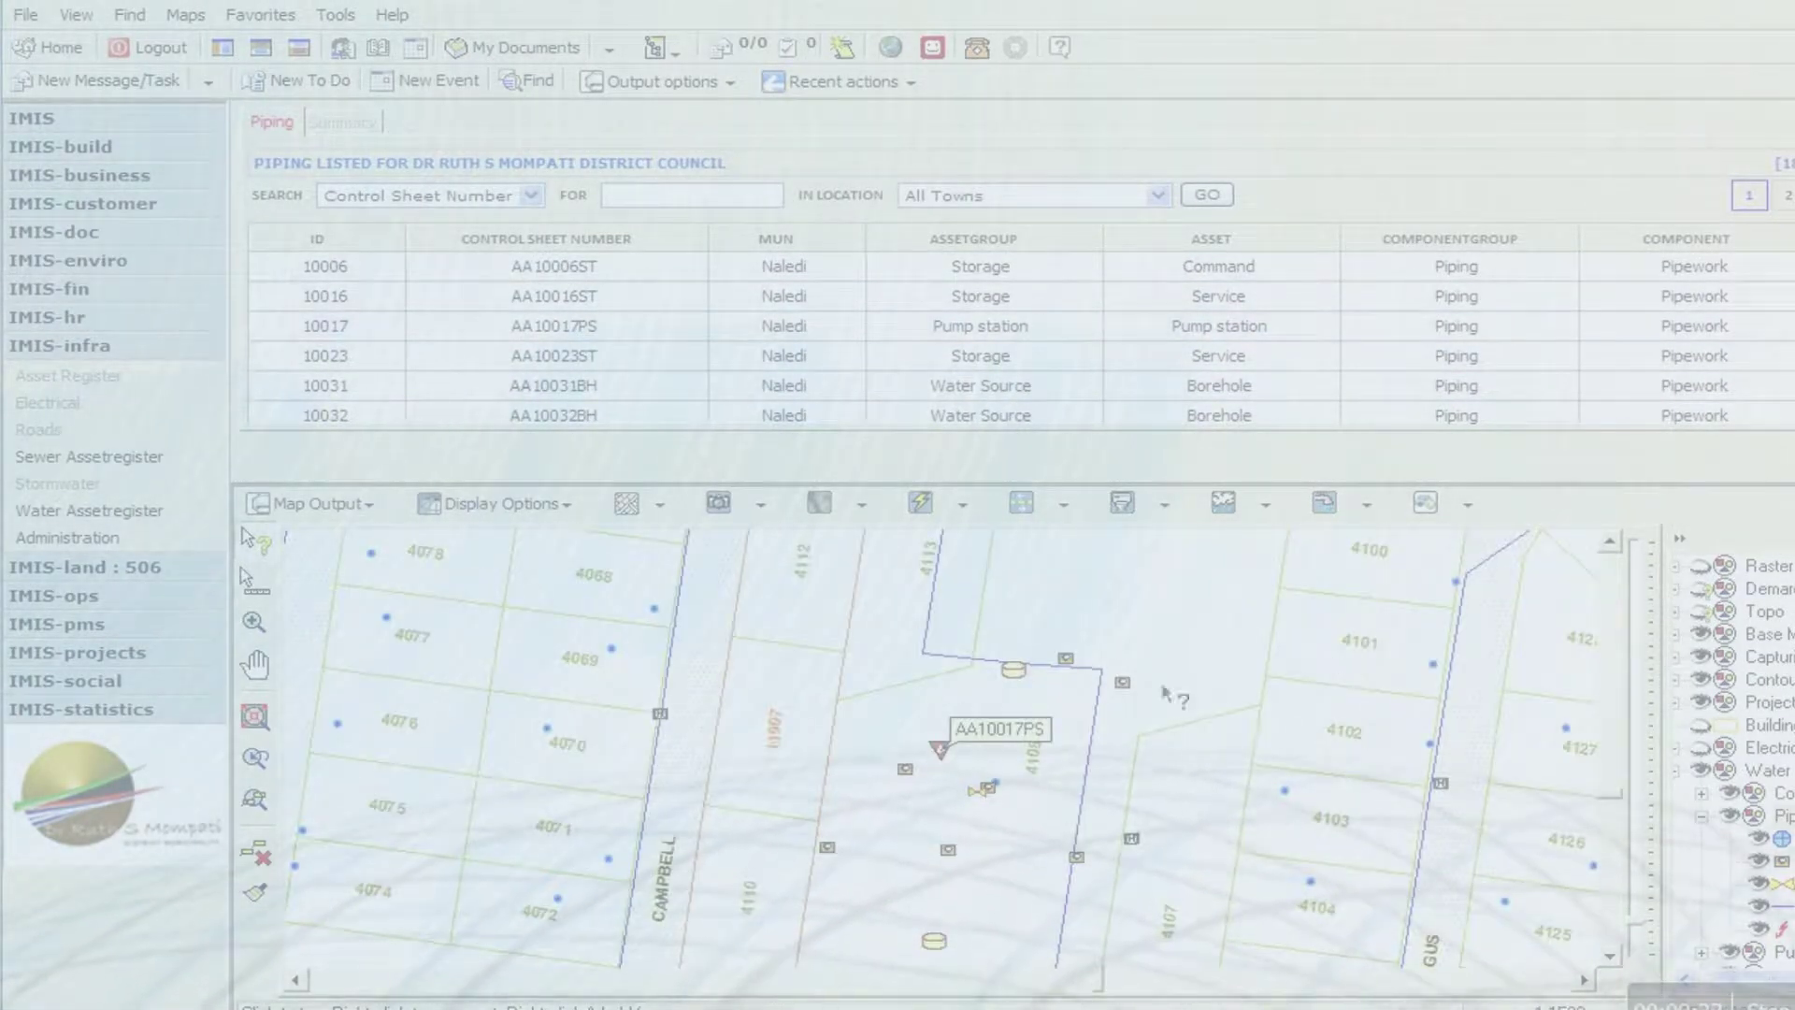
left_click(981, 342)
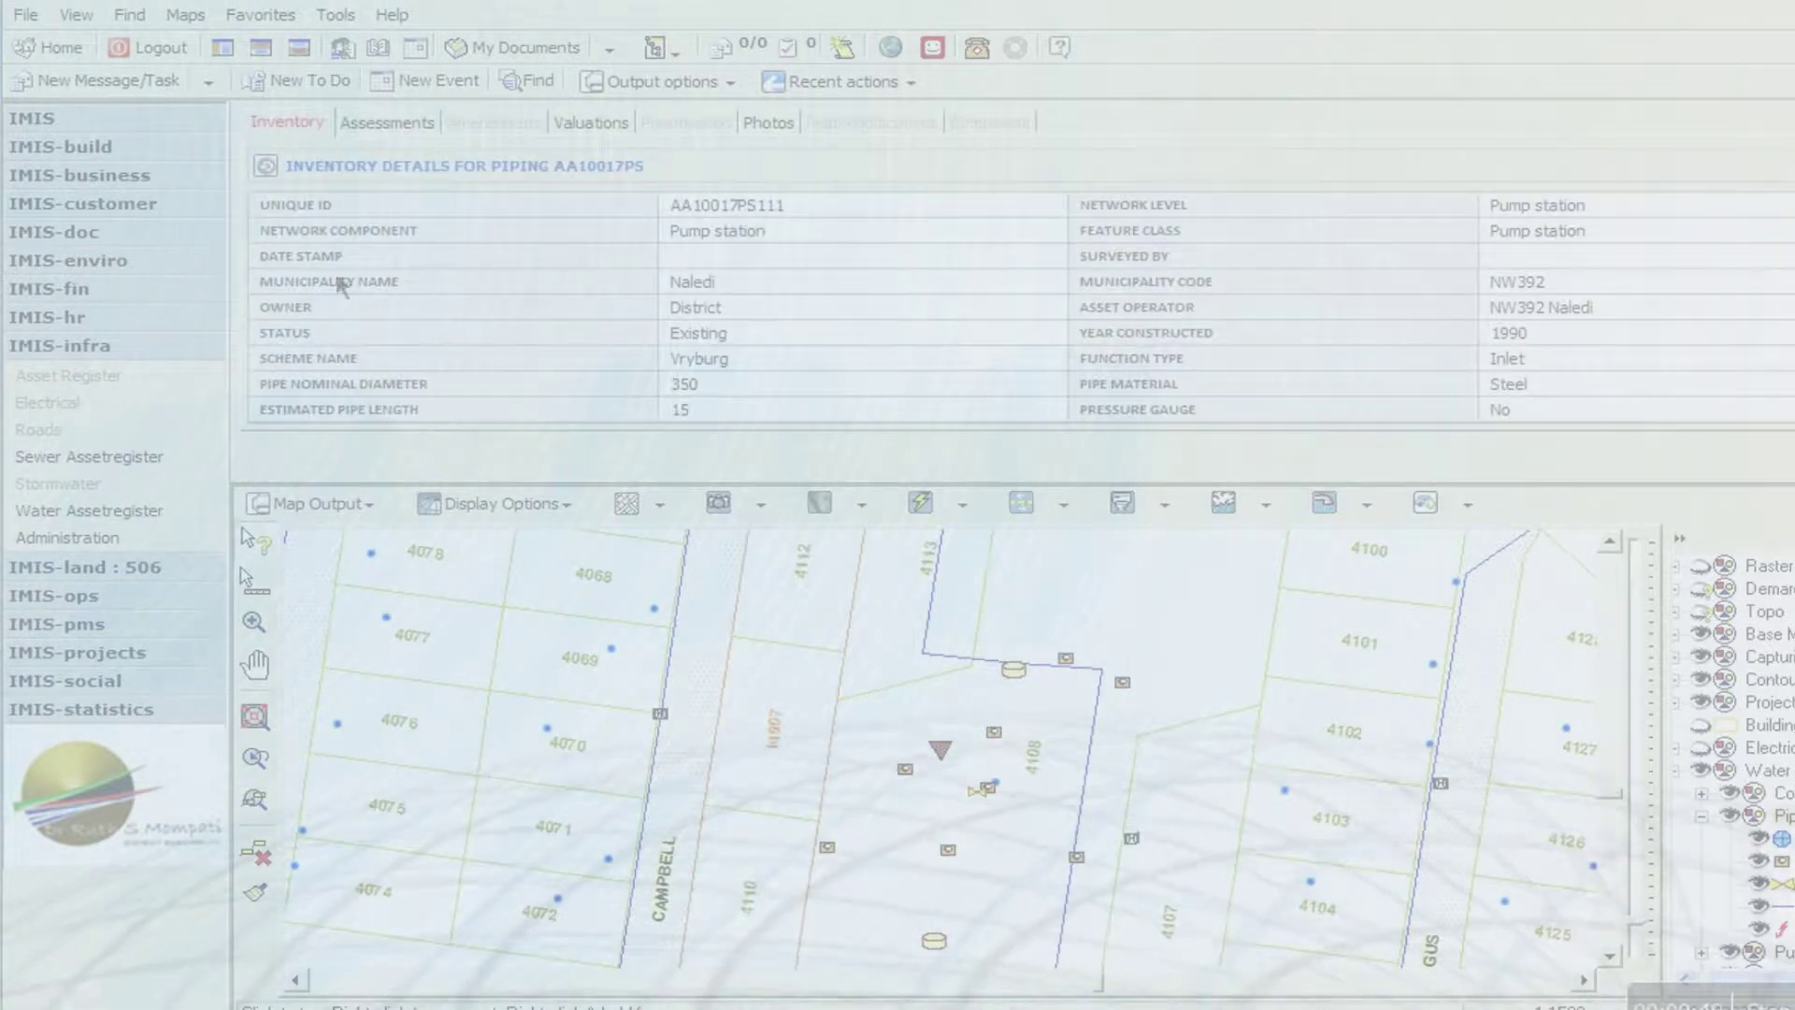
left_click(388, 123)
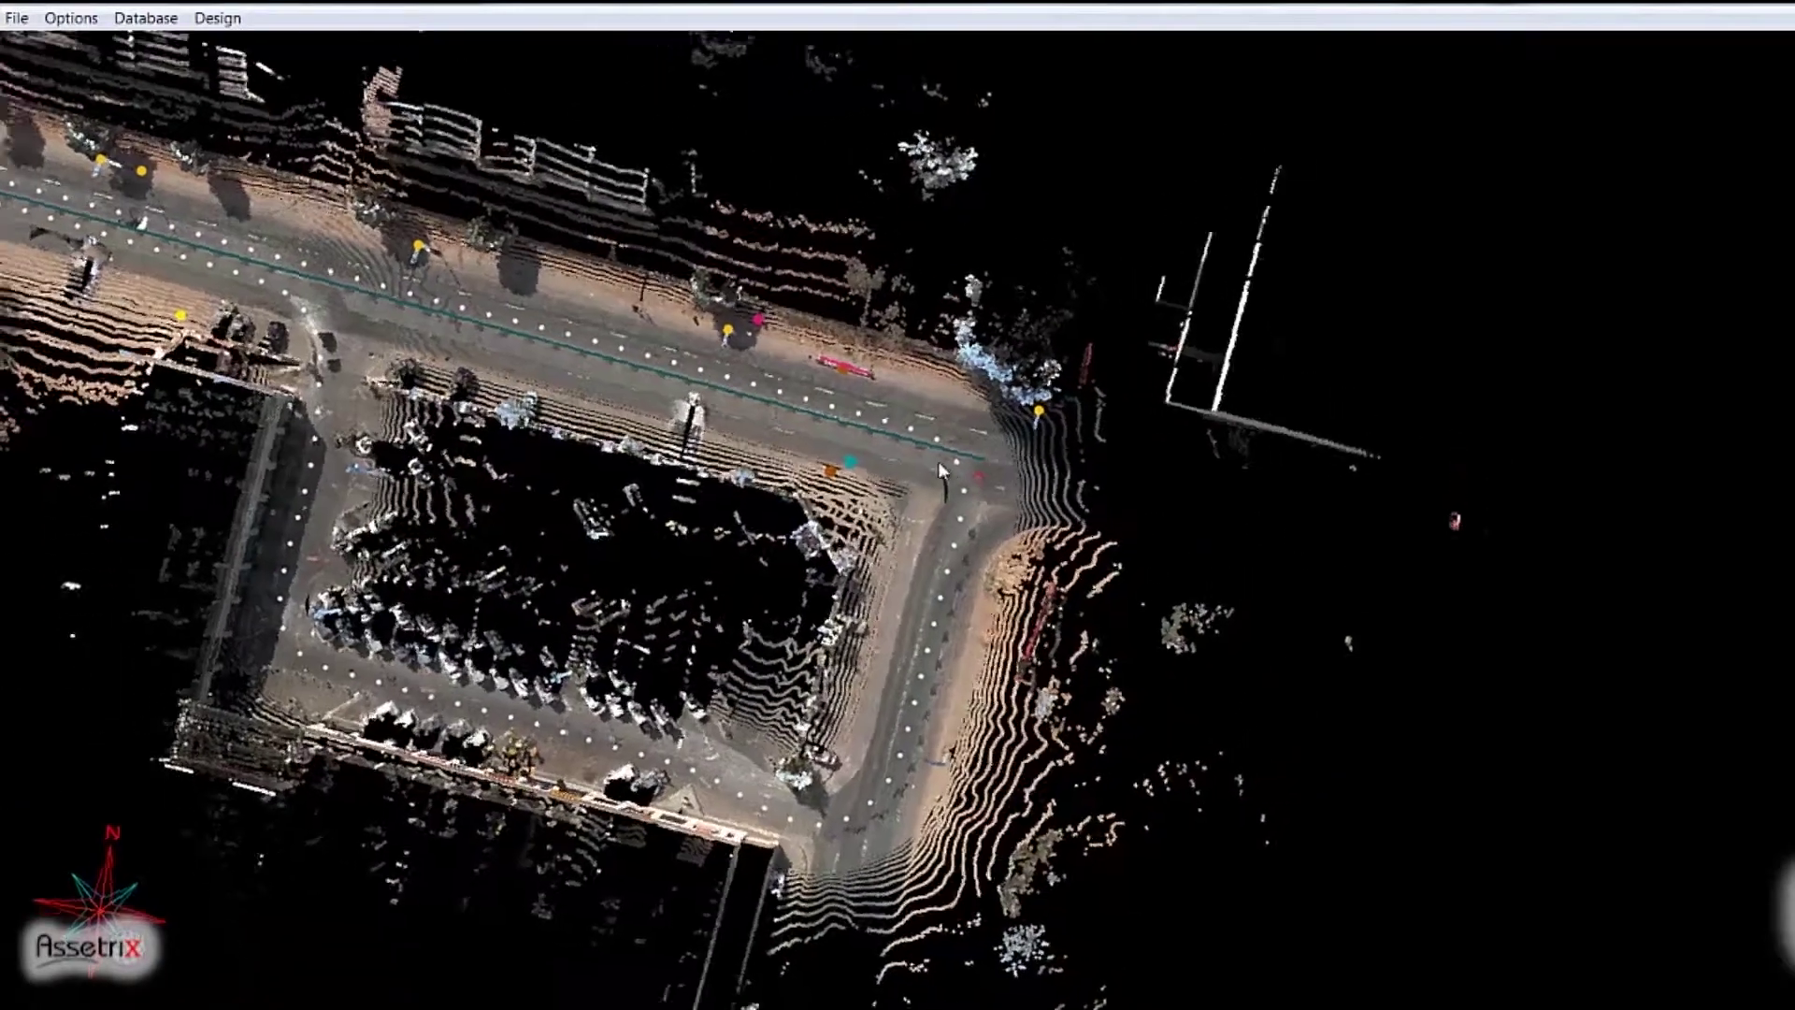
Tilt the street-block point cloud into a perspective view.
mouse_move(938, 461)
left_mouse_down()
mouse_move(565, 193)
mouse_move(381, 223)
left_mouse_up()
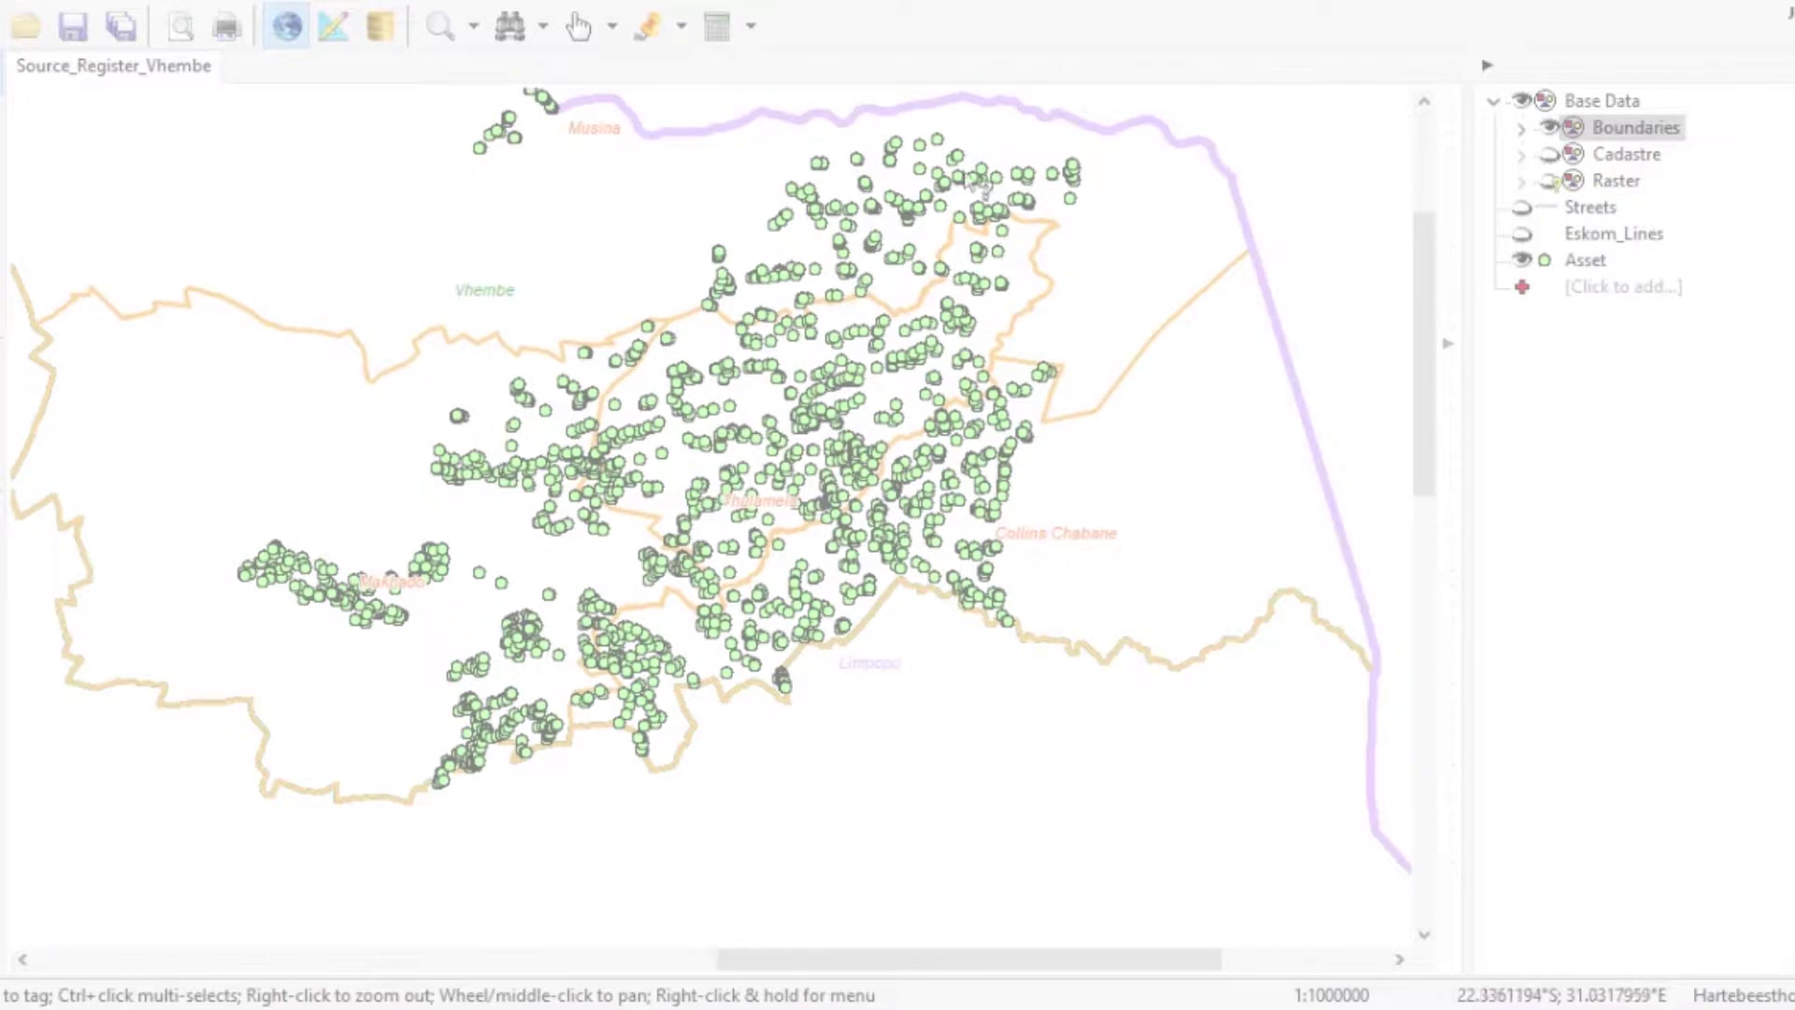
scroll(748, 439, "up", 3)
scroll(751, 449, "up", 2)
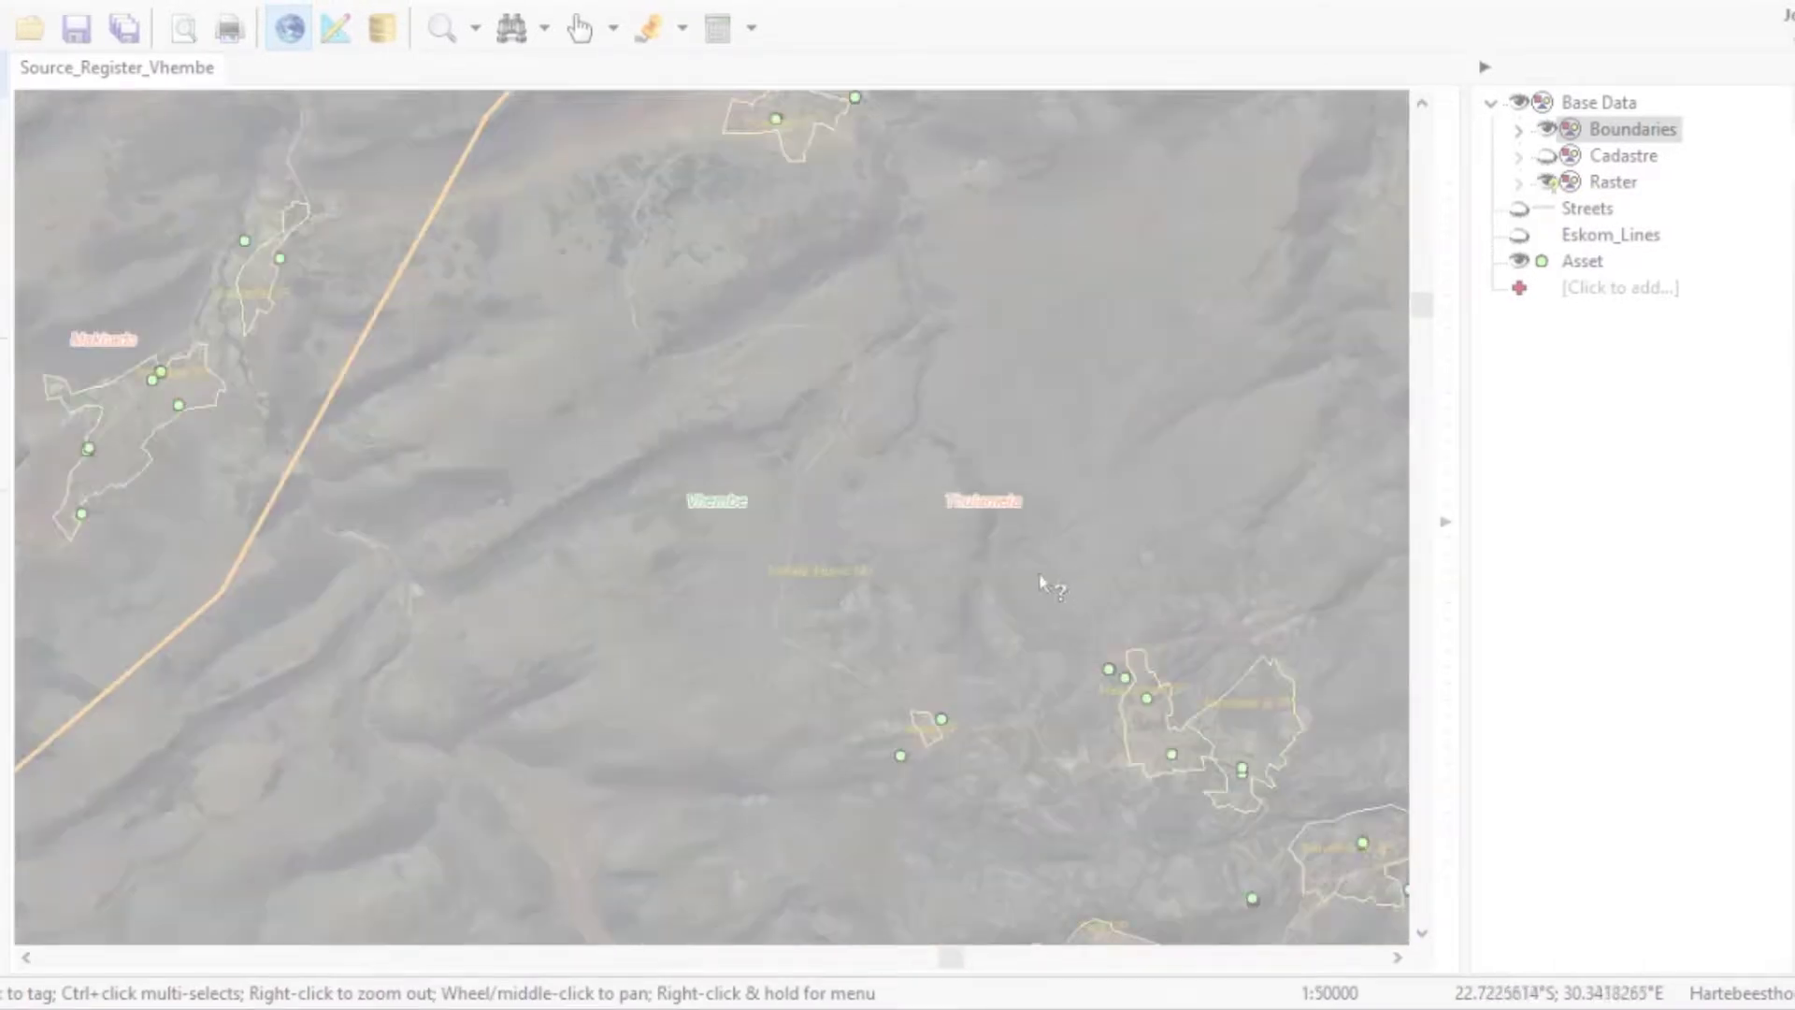
mouse_move(931, 721)
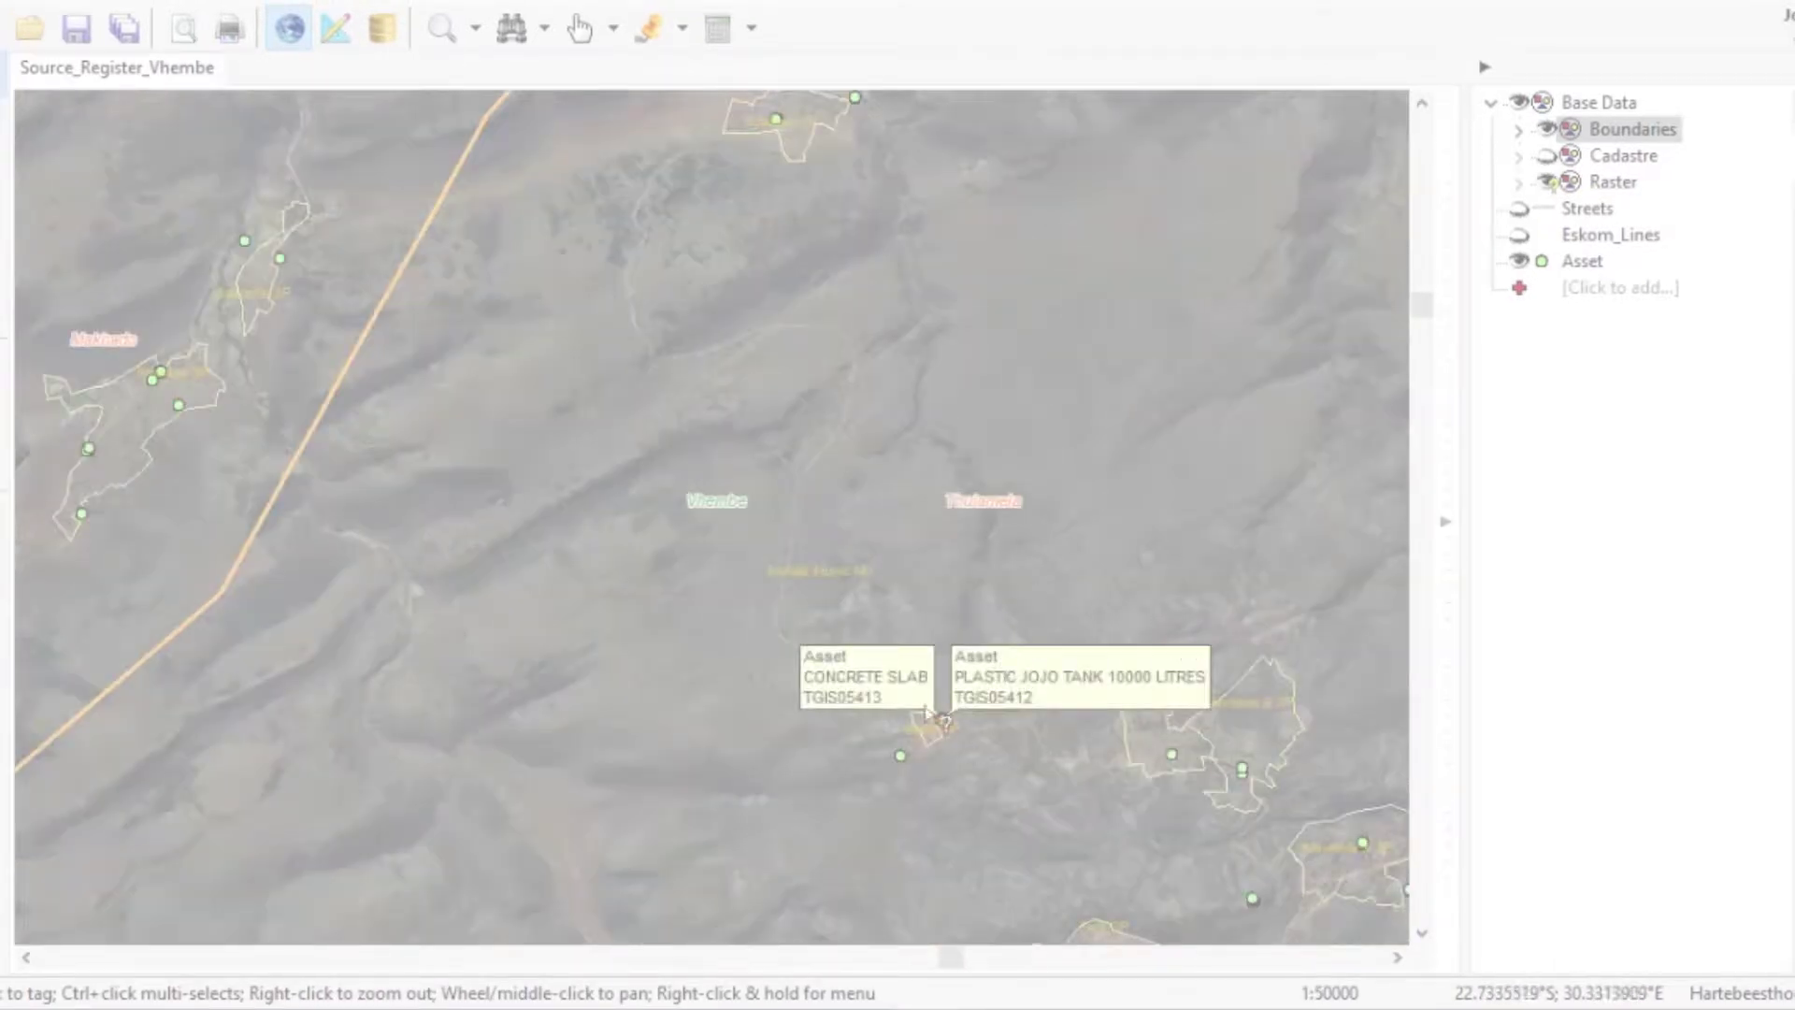
Pan toward the concrete slab assets and tag point TGIS05417.
middle_click(925, 711)
left_click(731, 538)
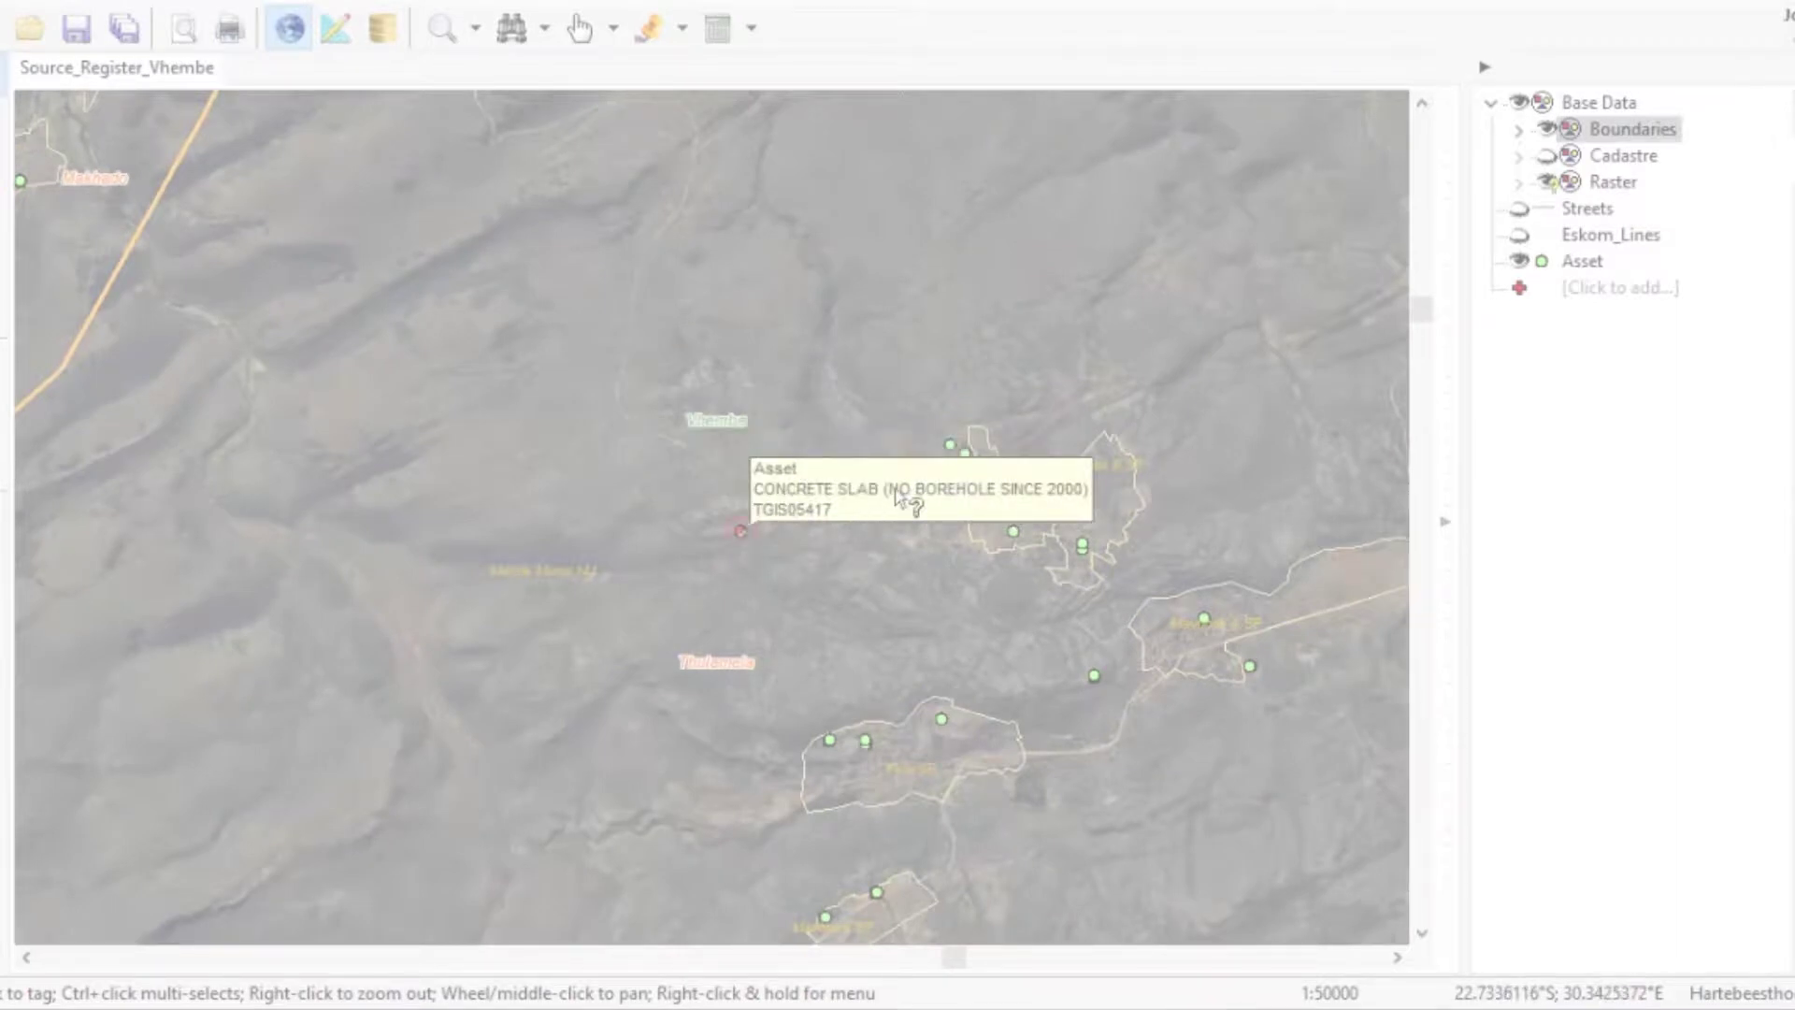
scroll(898, 490, "up", 3)
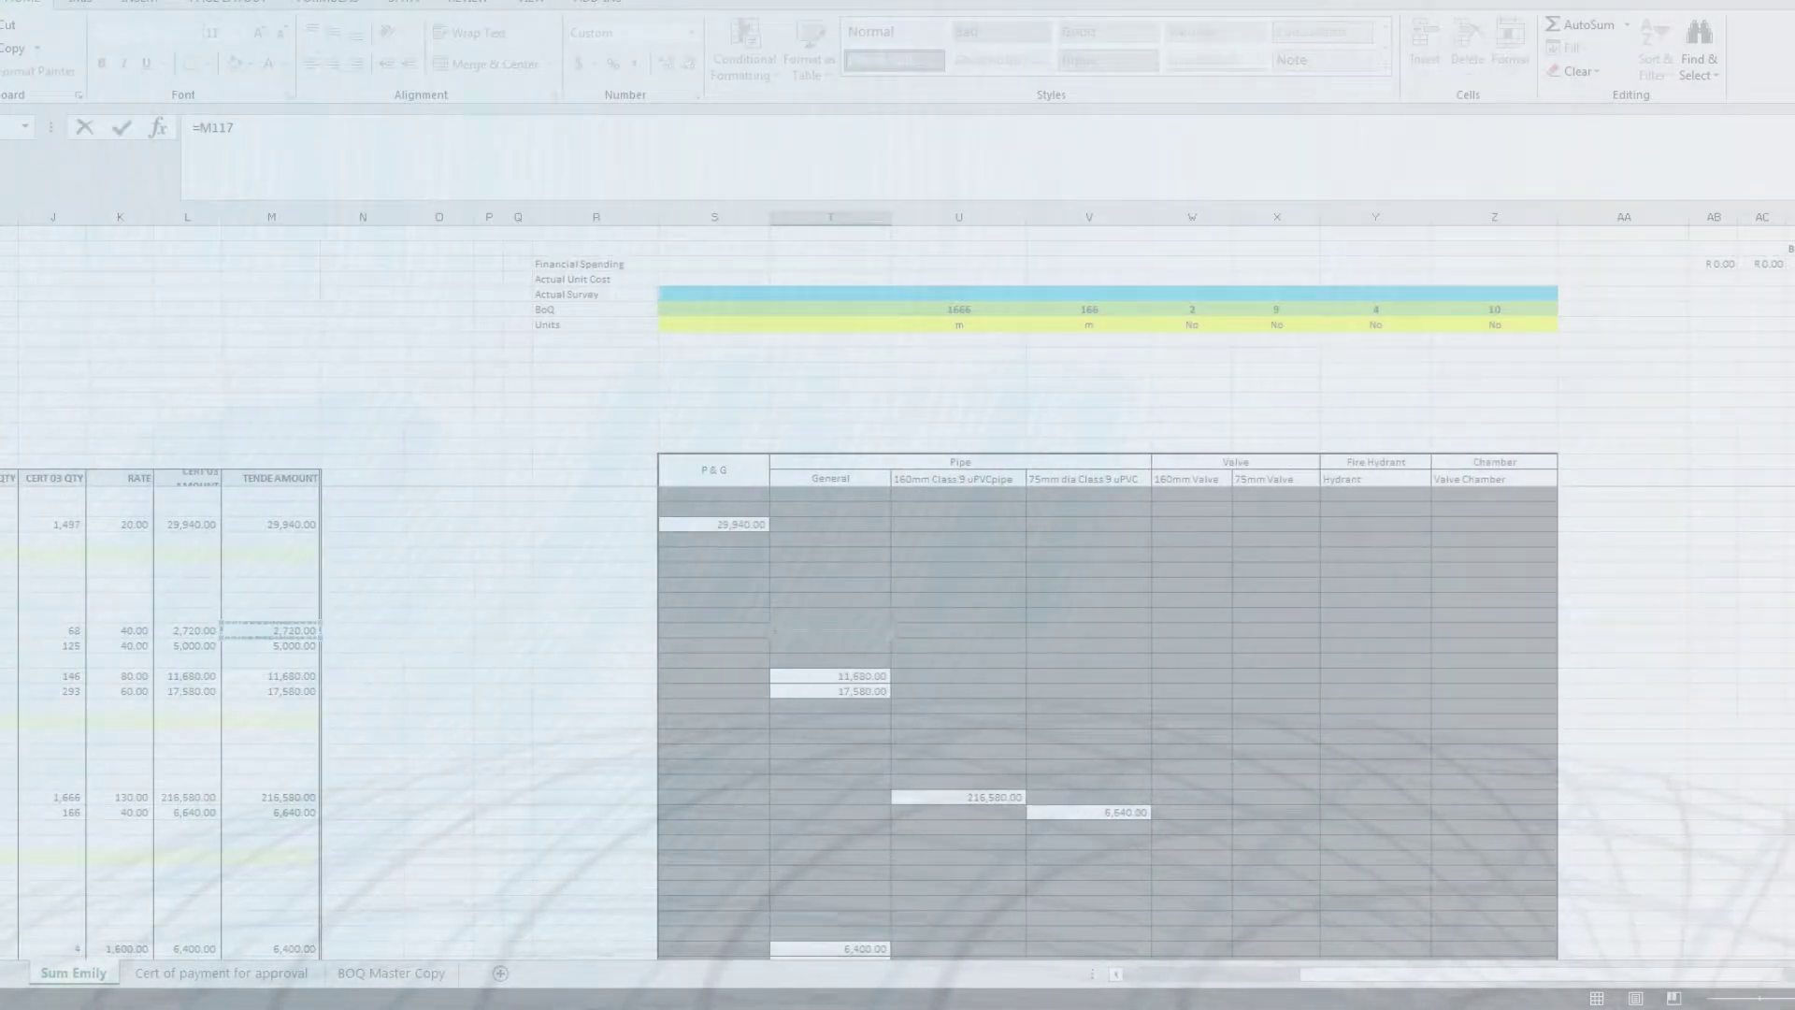
Enter the =M117 and =M118 links in column T, including the 2,720.00 amount.
key("Return")
type("=")
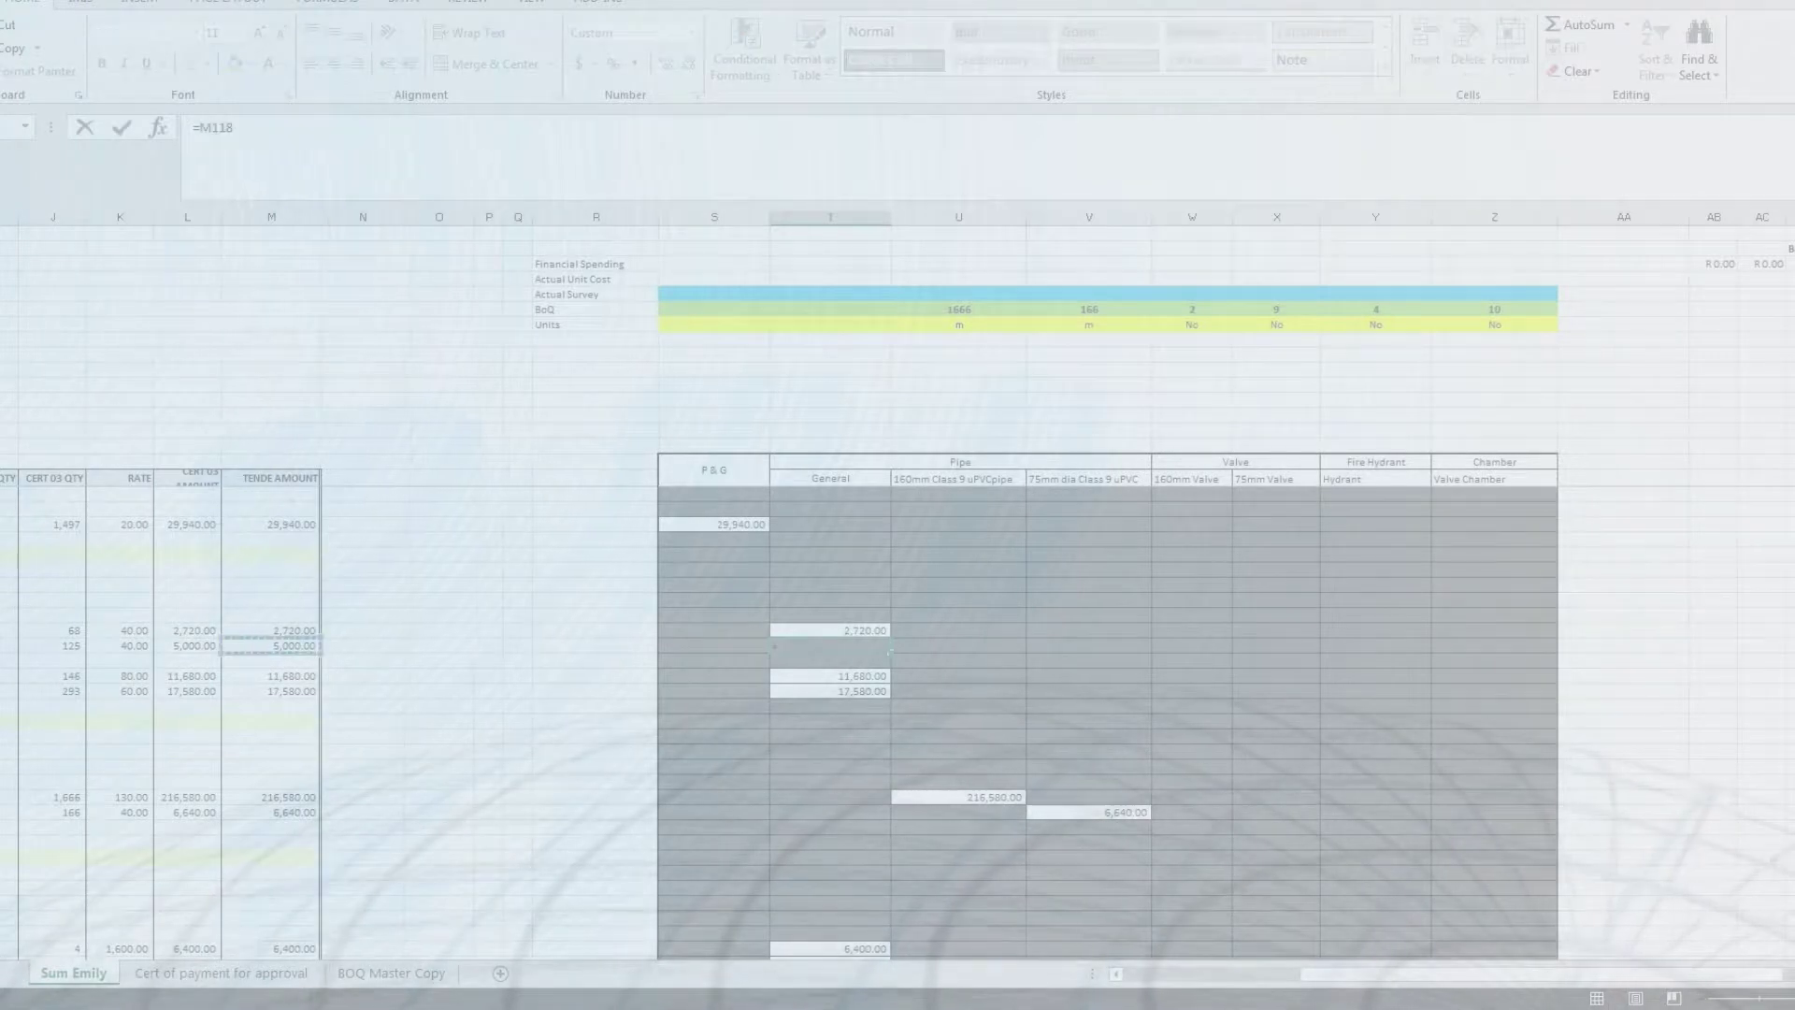
key("Return")
scroll(1108, 722, "down", 5)
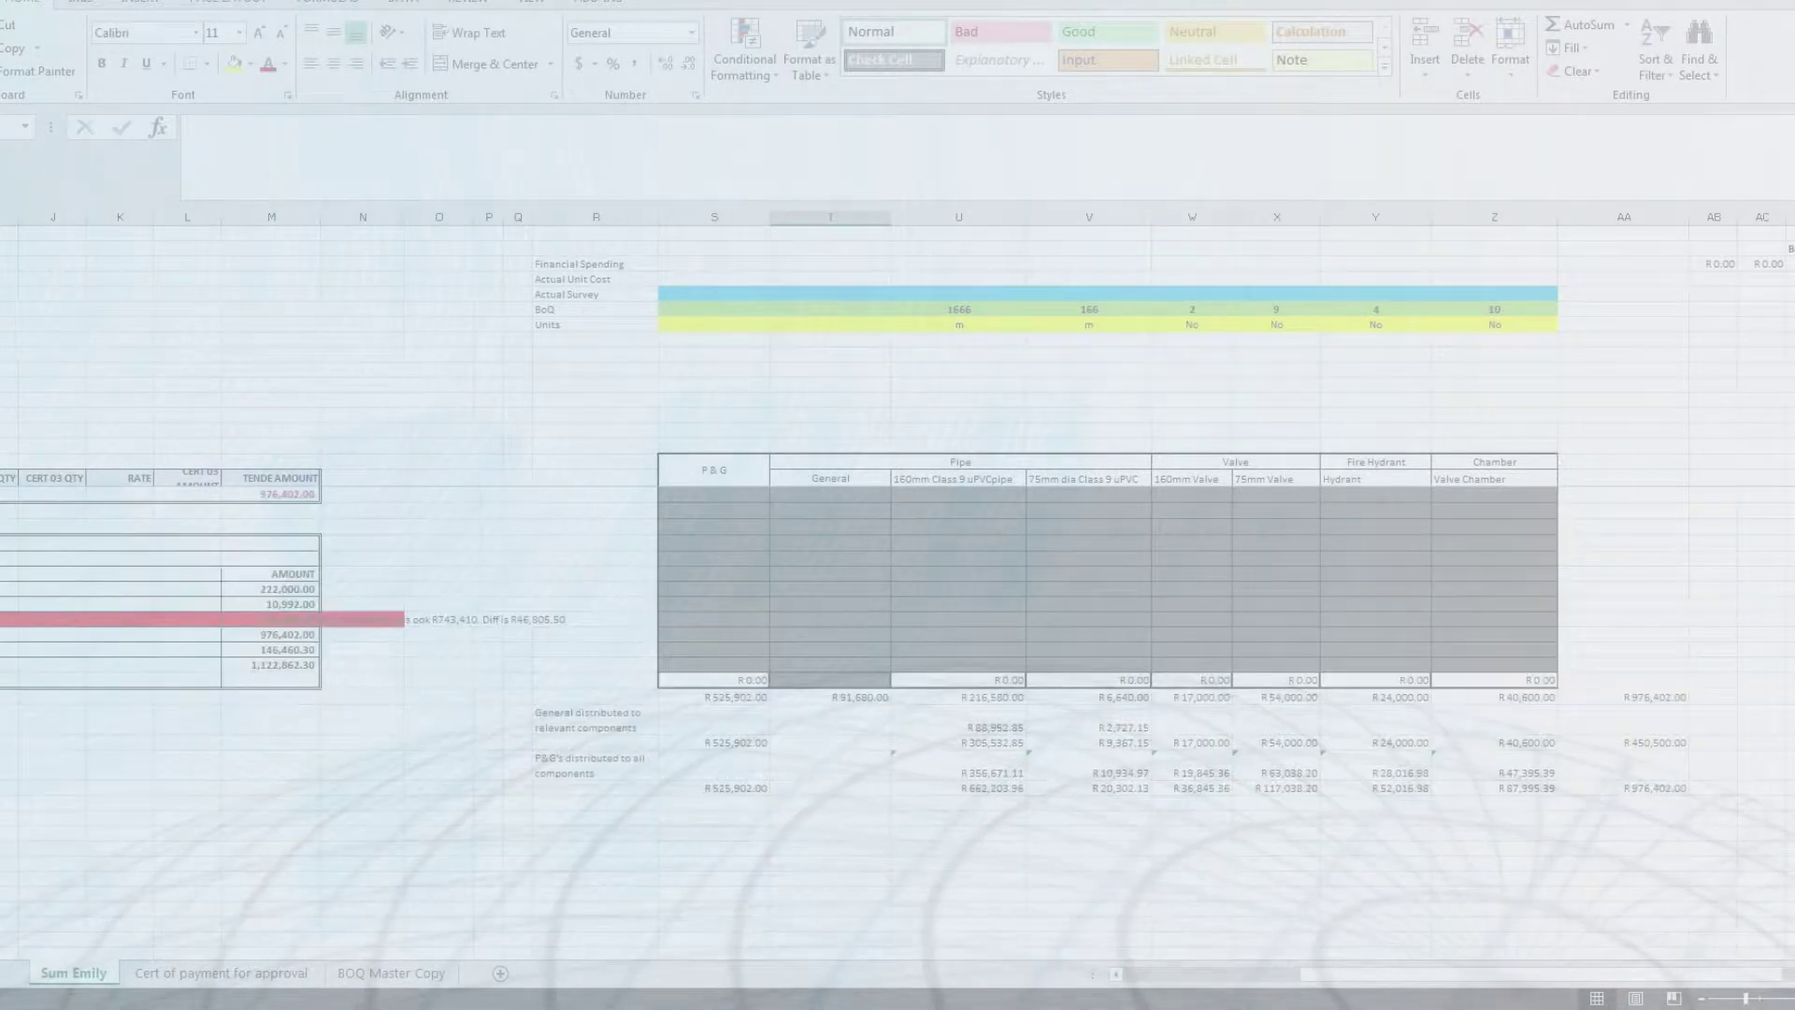
scroll(897, 588, "left", 5)
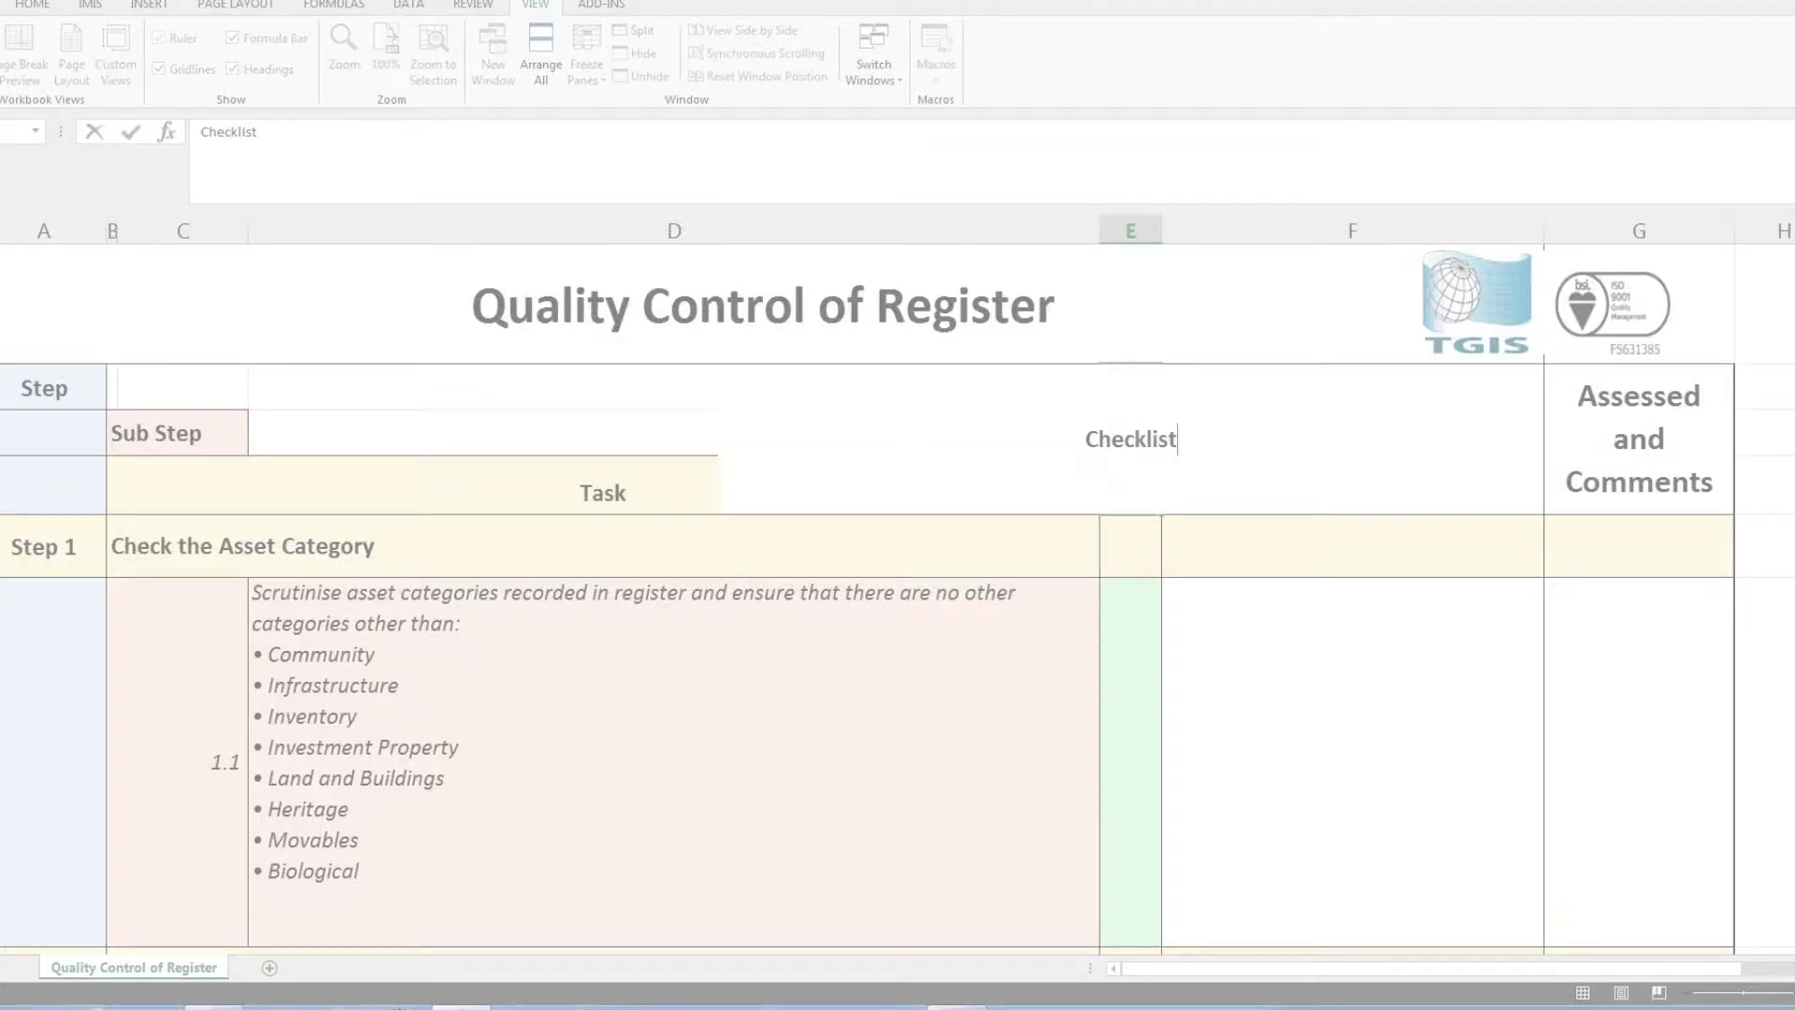
Paste ✓ ticks into column E for checklist steps 1.1 through 11.5.
double_click(1130, 761)
scroll(898, 590, "down", 1)
key("Return")
type("✓")
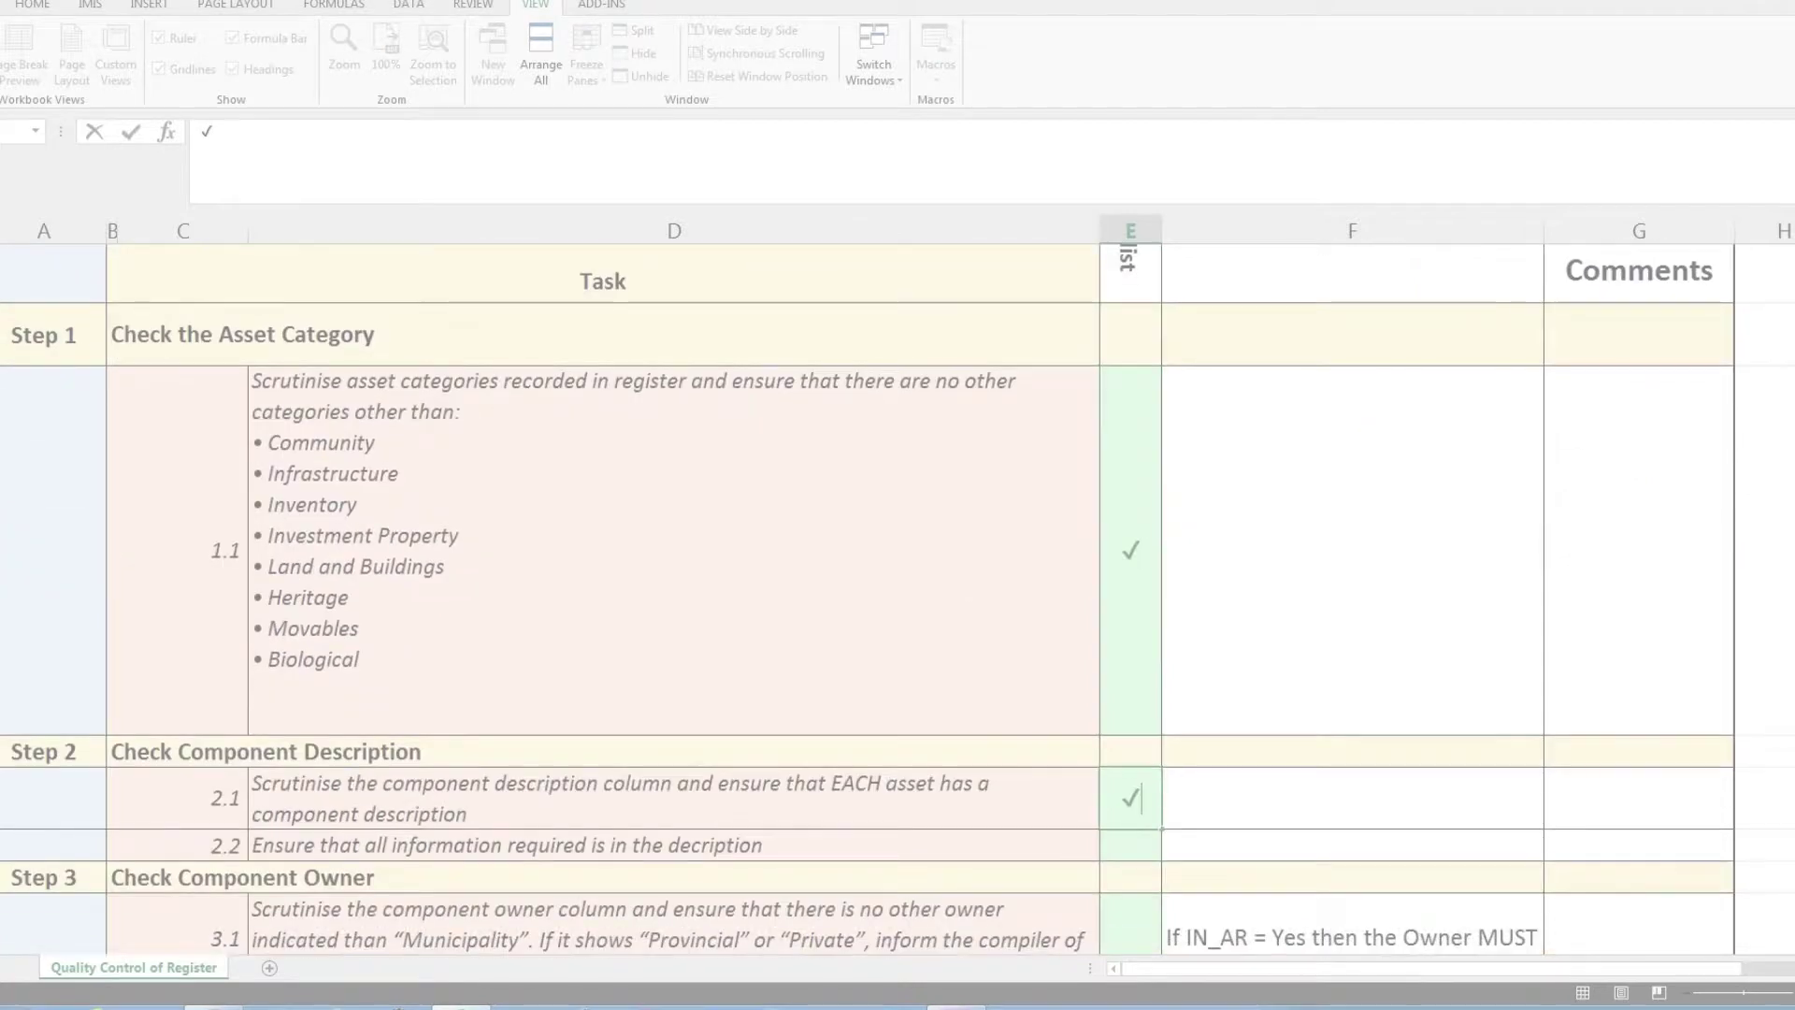
scroll(897, 589, "down", 1)
key("Return")
key("Return")
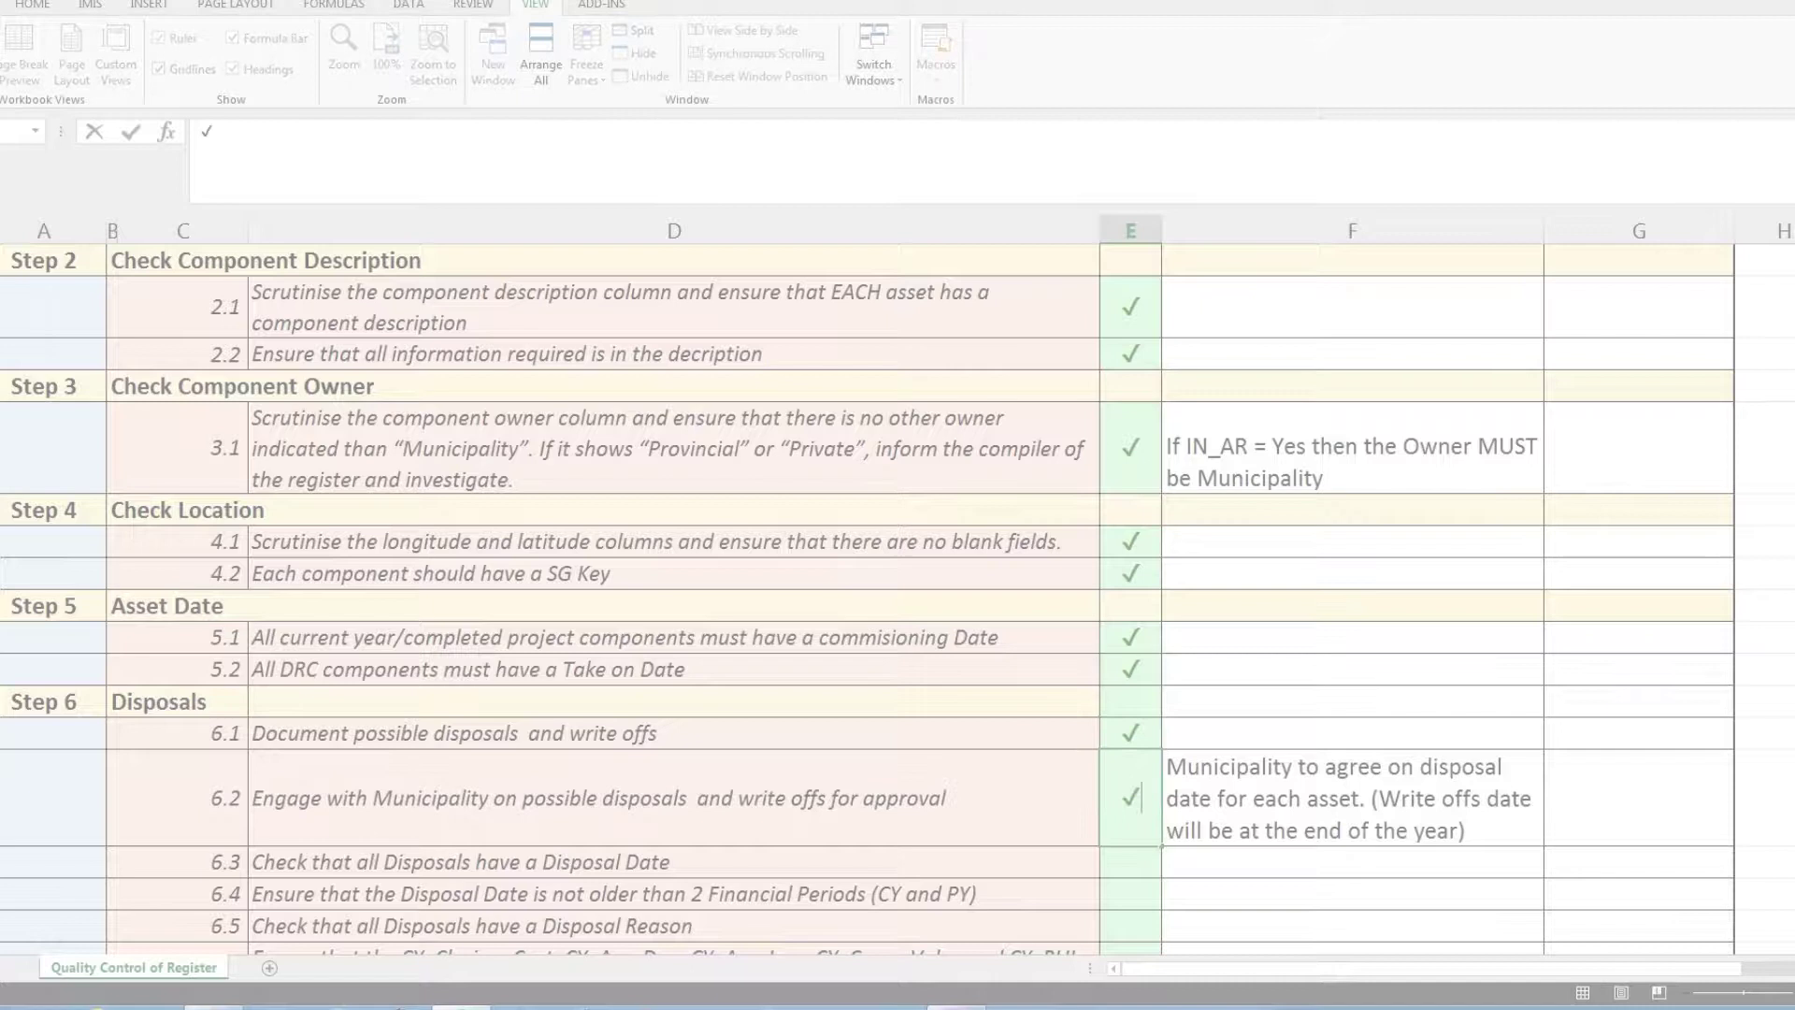
type("✓")
scroll(898, 589, "down", 3)
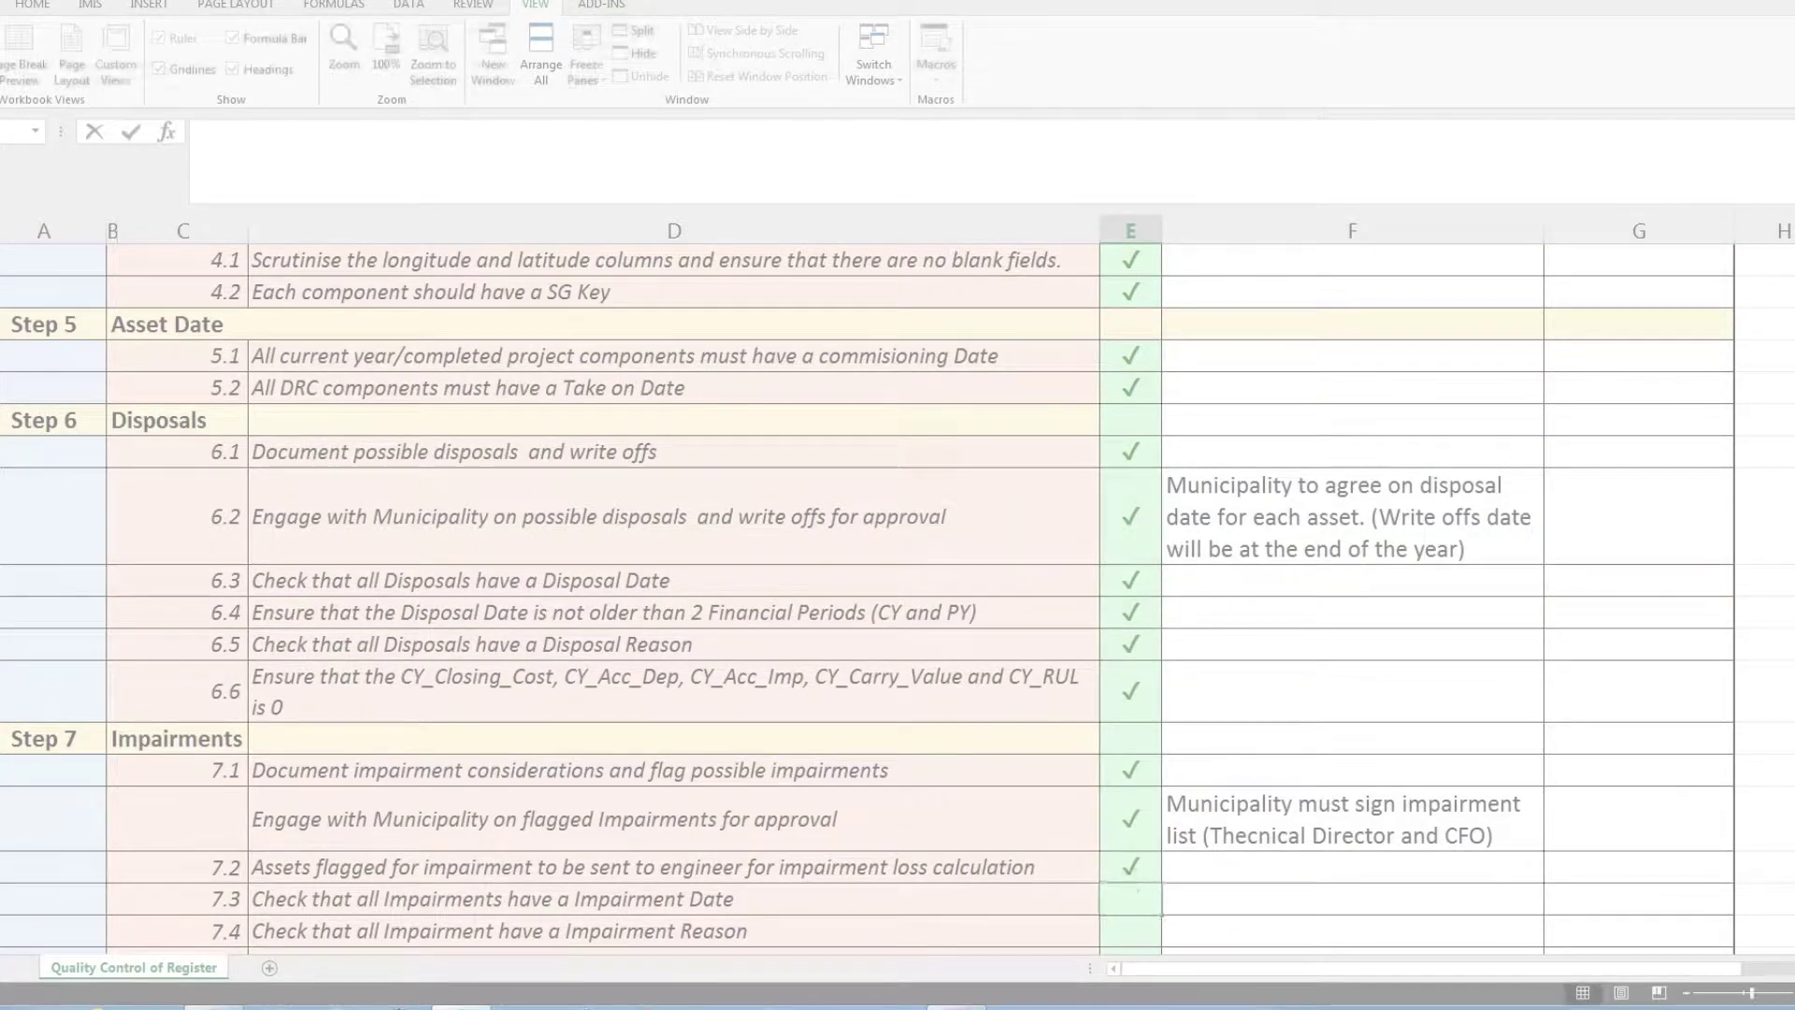
type("✓")
scroll(898, 590, "down", 3)
scroll(898, 589, "down", 1)
key("Return")
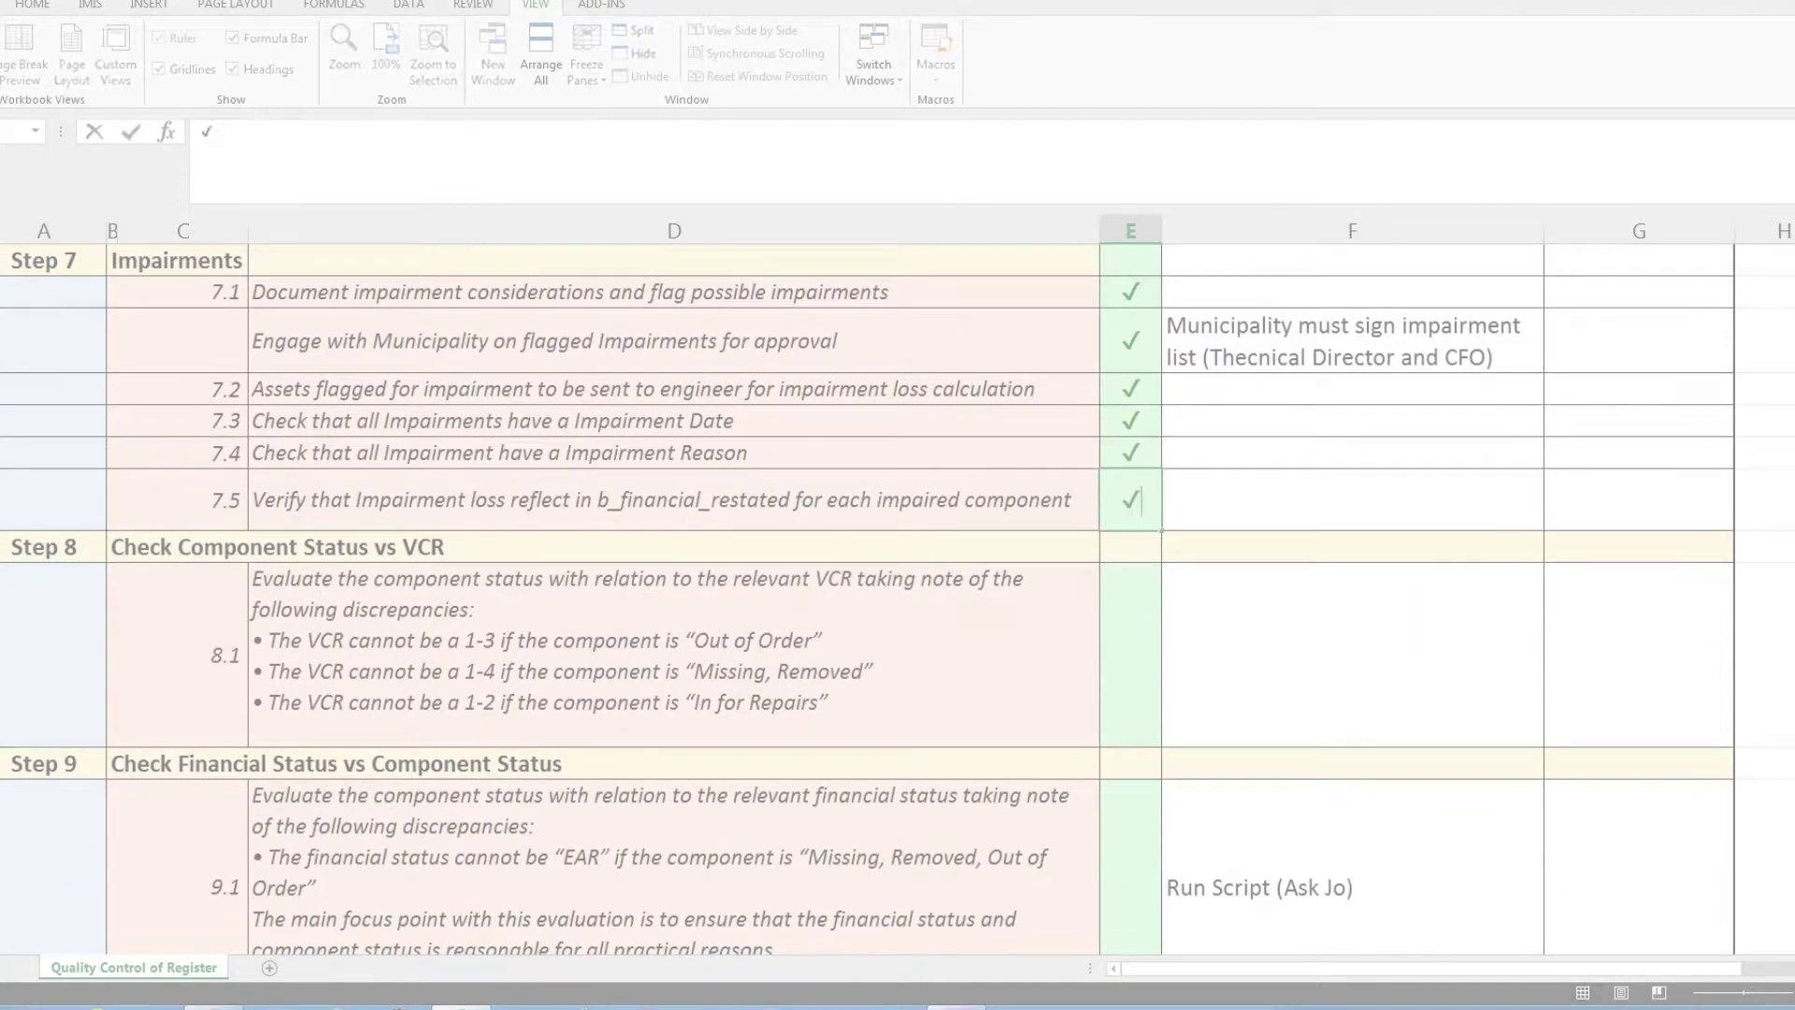
scroll(897, 589, "down", 3)
scroll(899, 589, "down", 3)
scroll(898, 589, "up", 3)
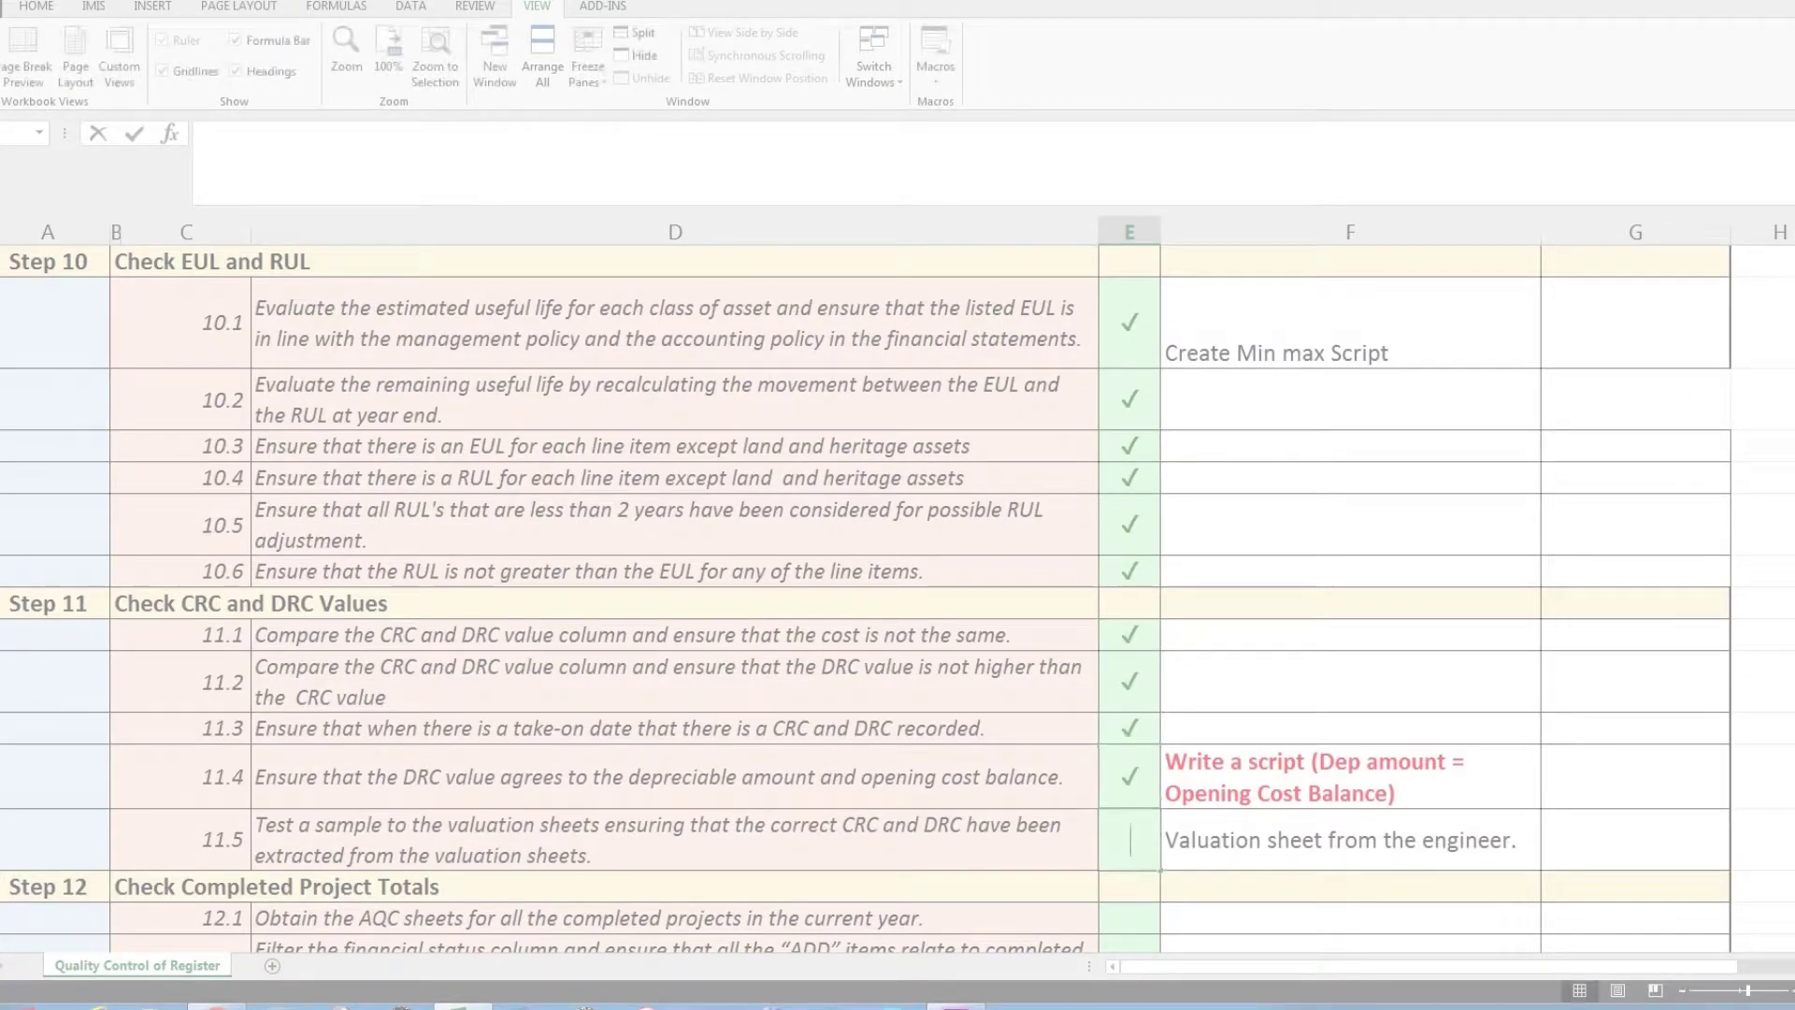
key("Return")
scroll(898, 589, "down", 3)
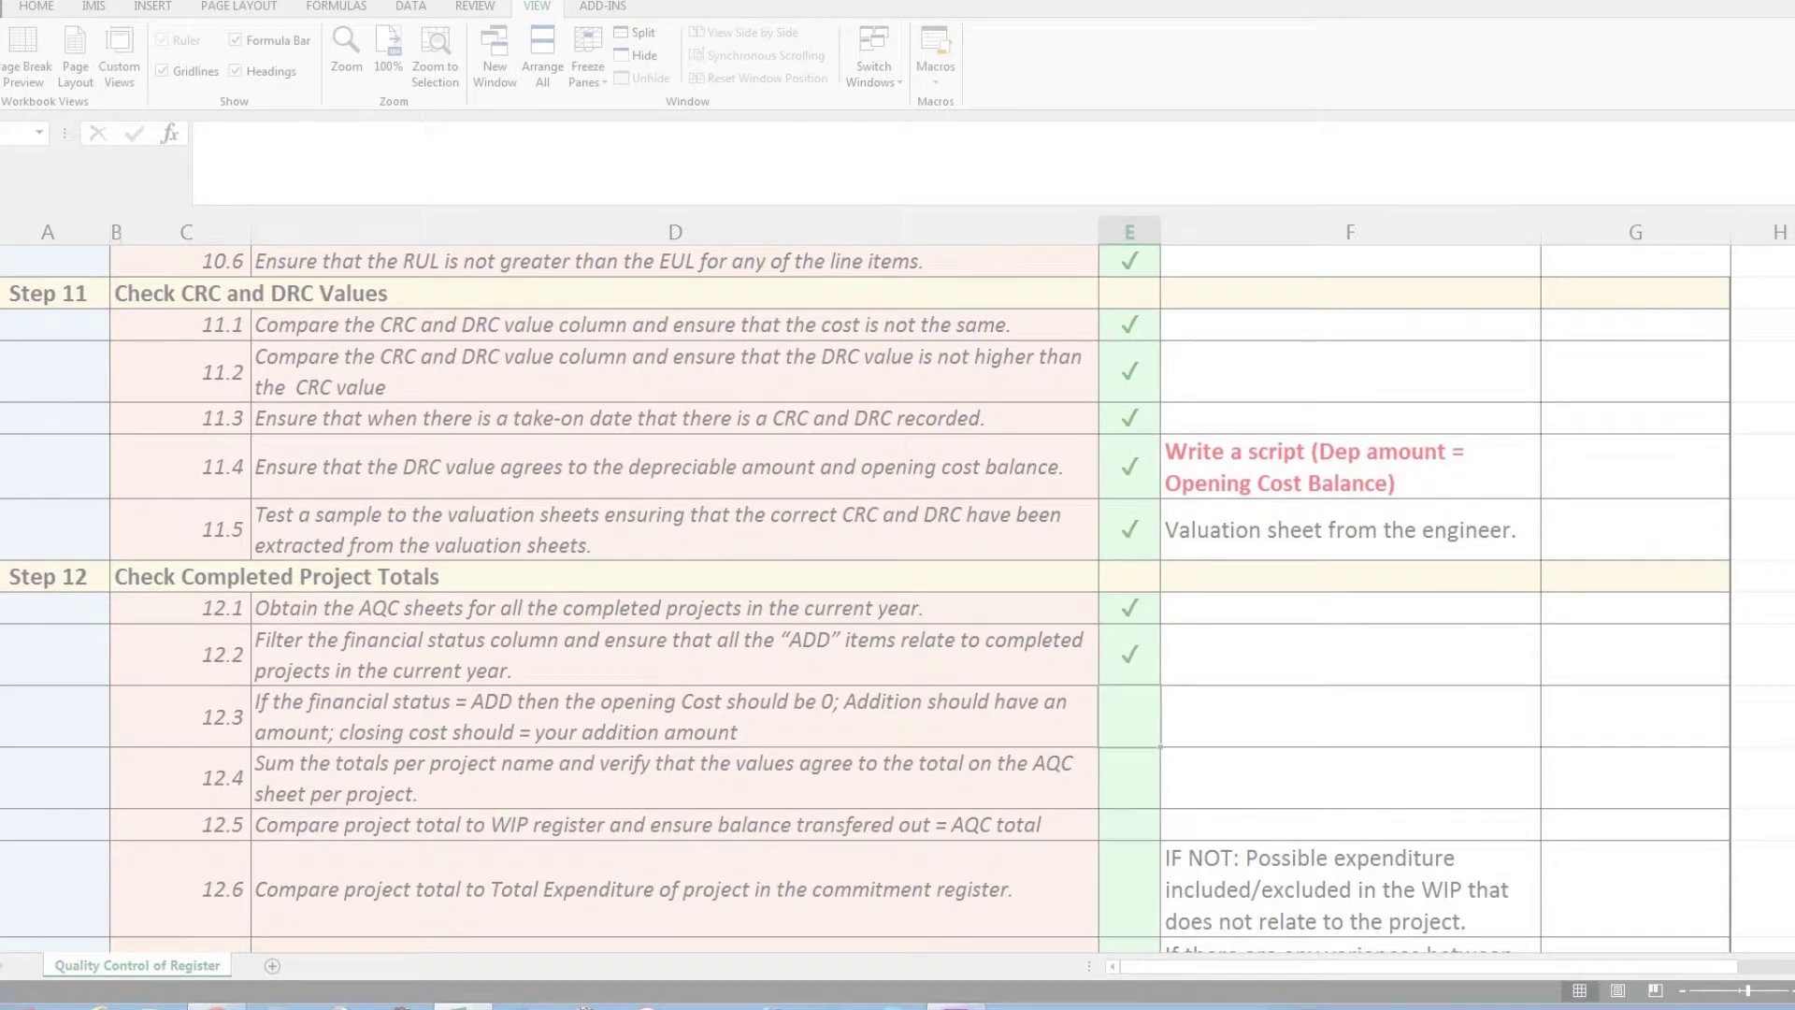